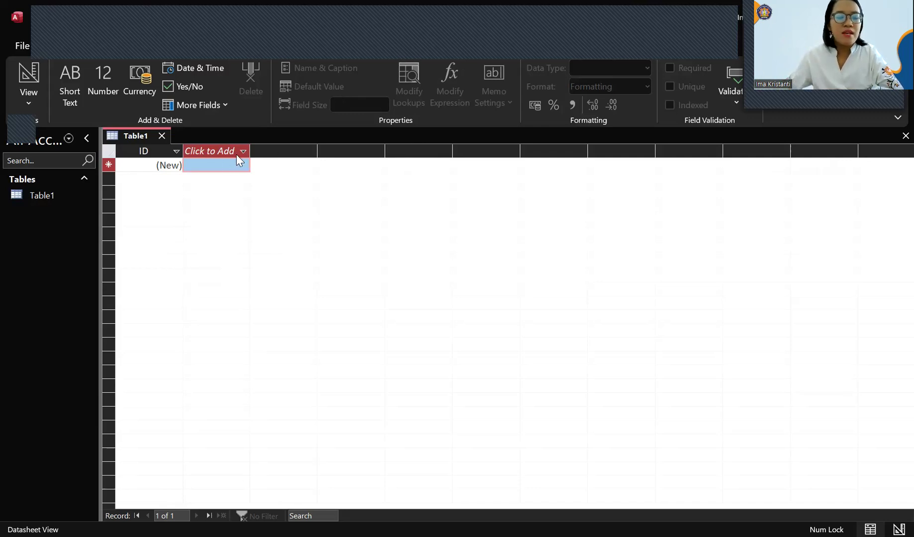
- Save the new Table1 as TBarangDagang and switch it to Design View
click(43, 196)
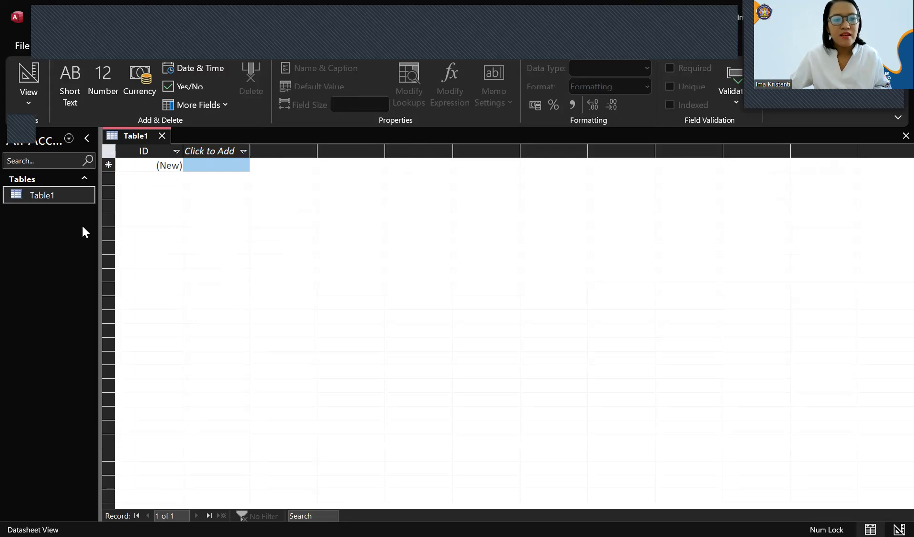
key(shift+F10)
key(ctrl+s)
text(TBaram)
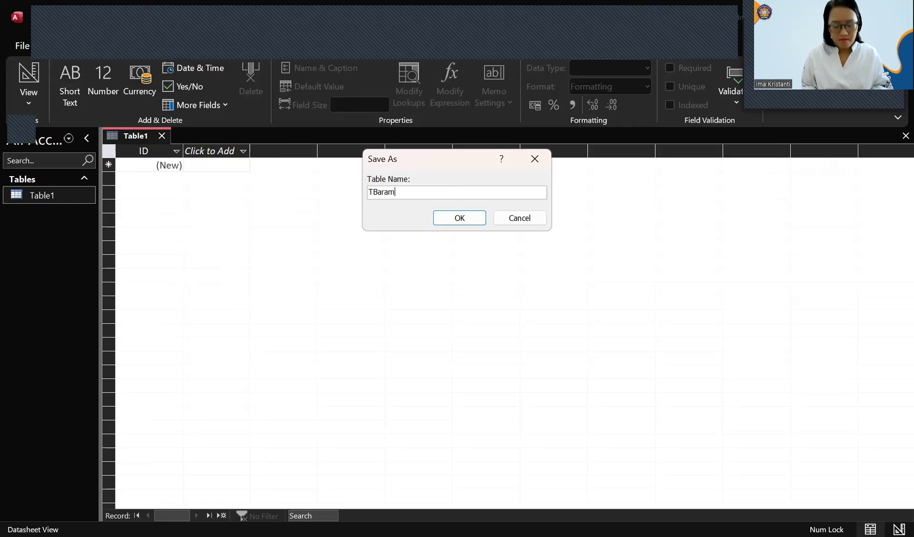
key(BackSpace)
text(ngDagang)
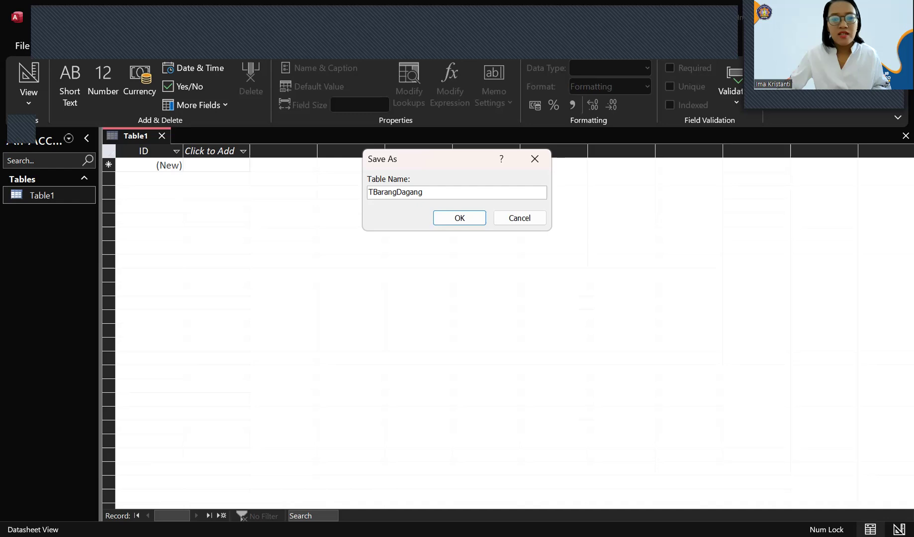
click(447, 220)
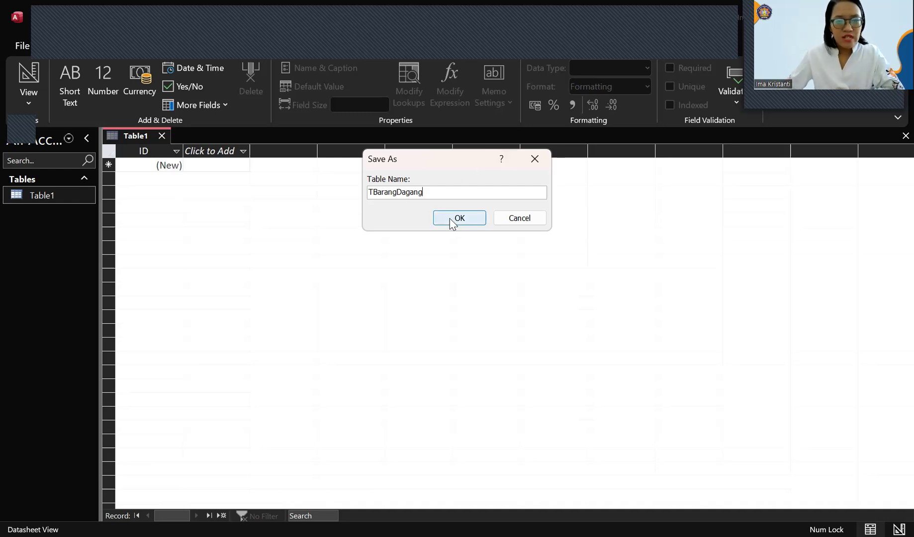
click(454, 221)
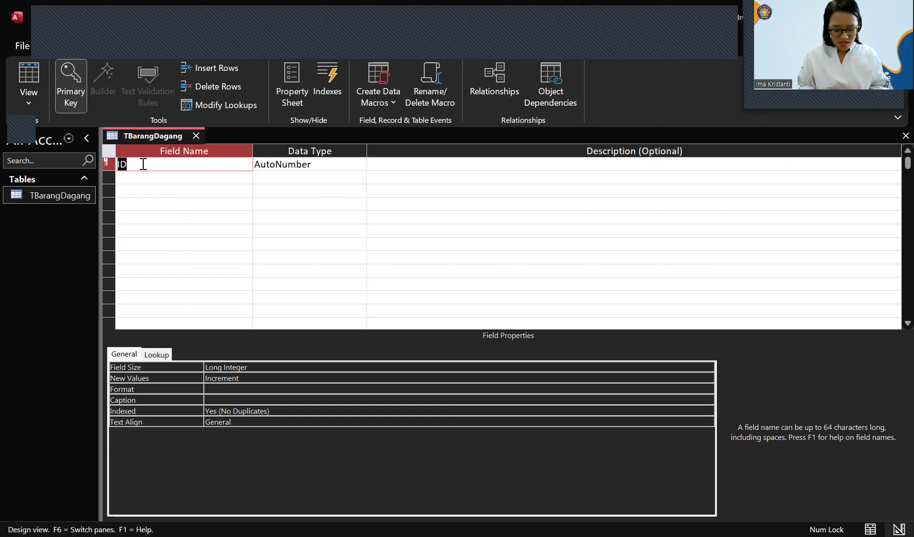
- Rename the ID field of the TBarangDagang table to KodeBarang
text(Kod)
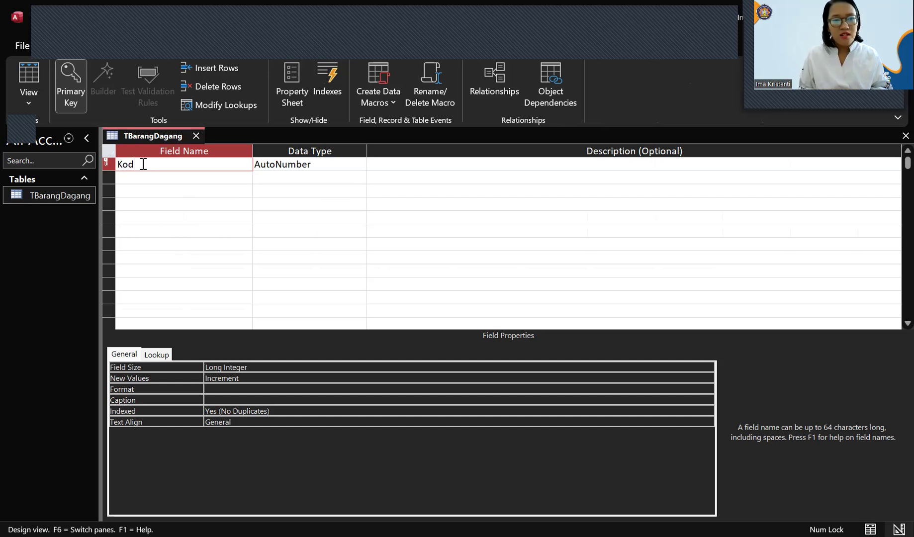
text(eBarang)
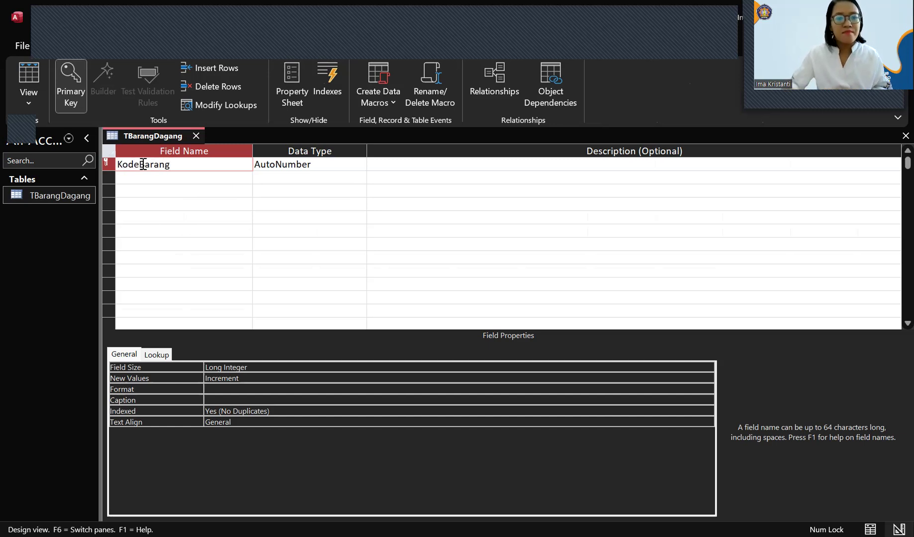
key(Tab)
- Add a second field named NamaBarang with the Short Text data type
click(184, 179)
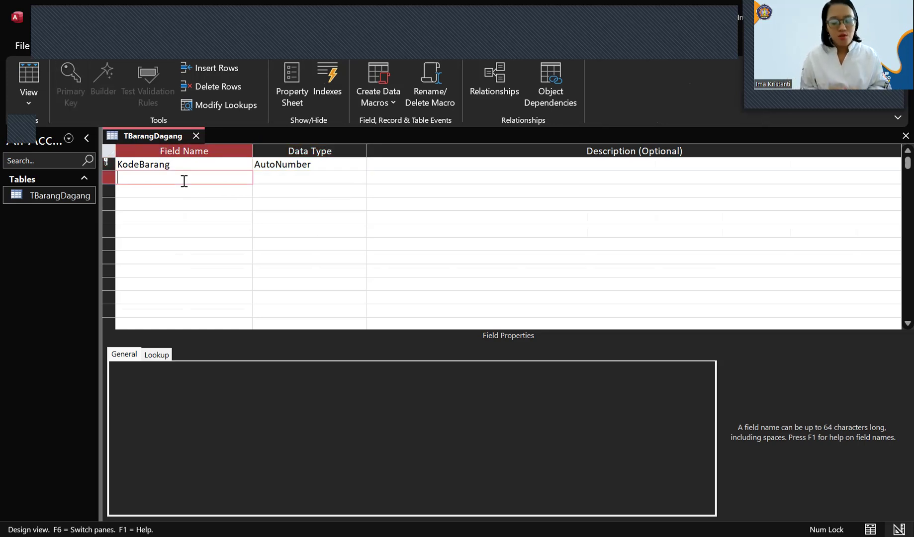
text(Namabarang)
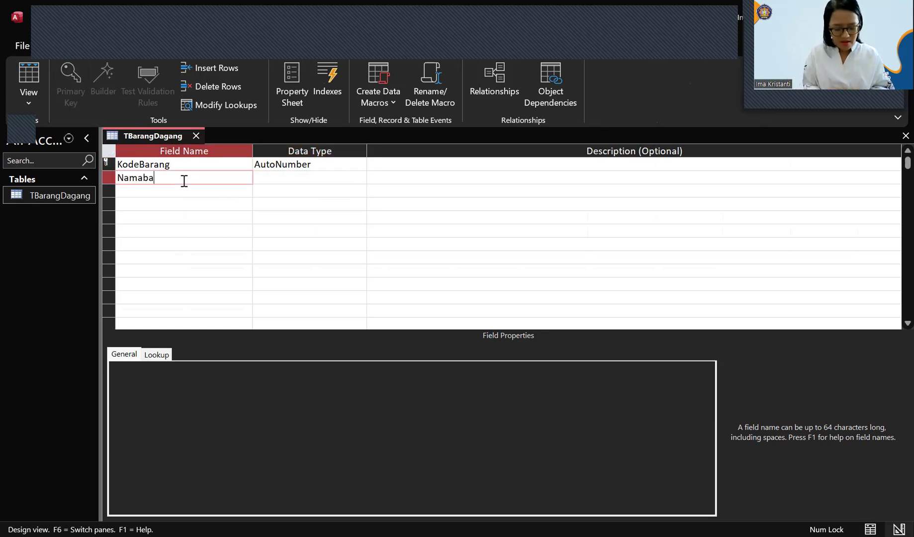
key(Tab)
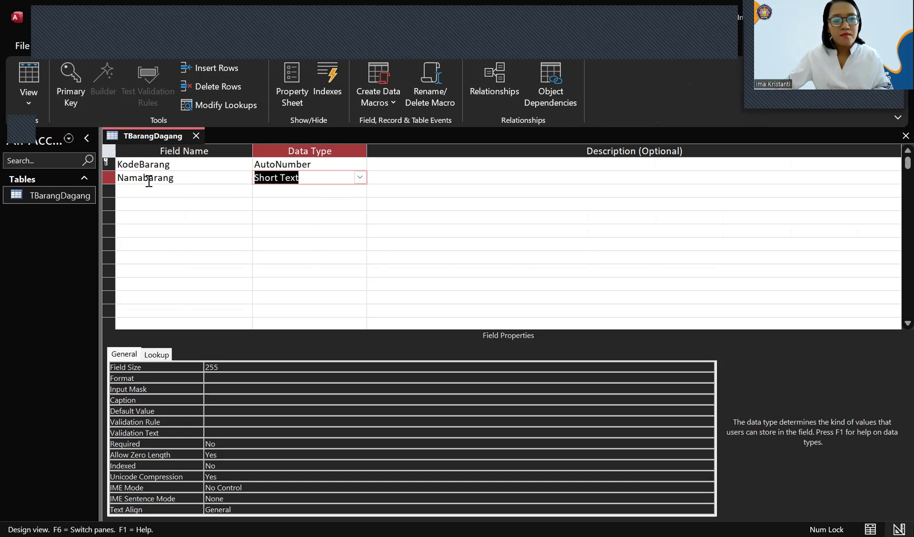
click(152, 181)
key(BackSpace)
text(B)
key(Tab)
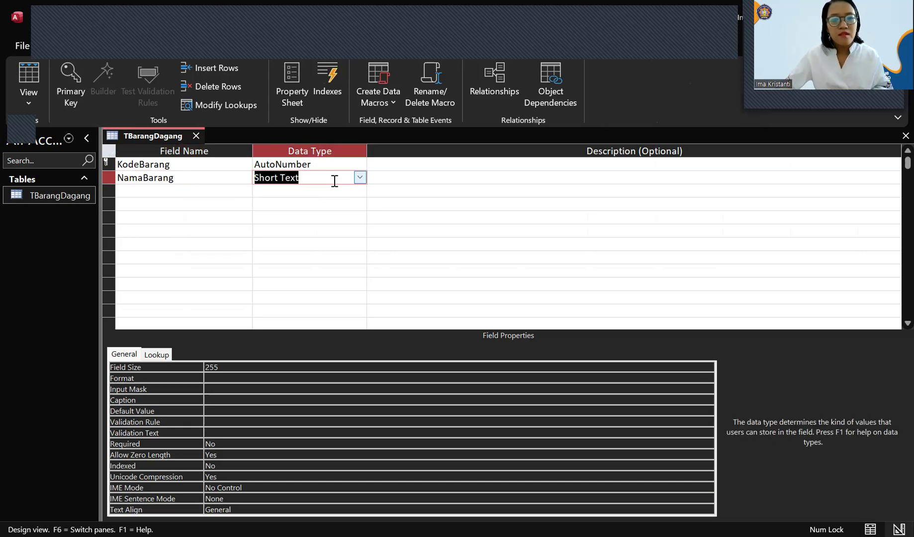
- Set the NamaBarang field size to 20
click(225, 367)
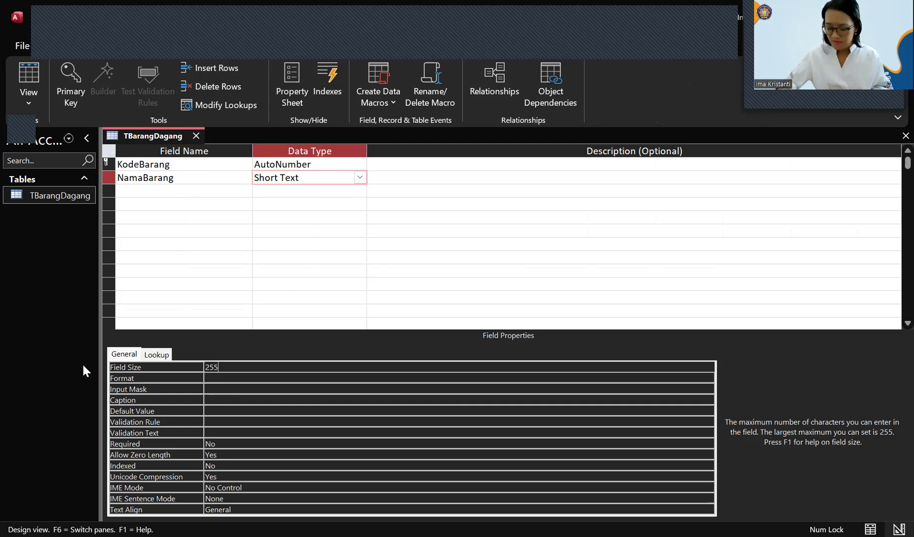
text(20)
click(473, 316)
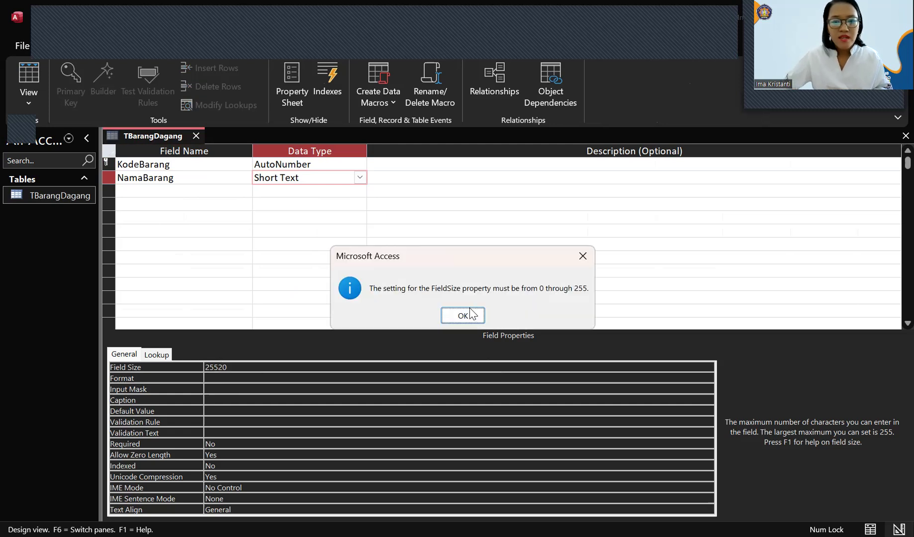
click(463, 316)
text(20)
key(Return)
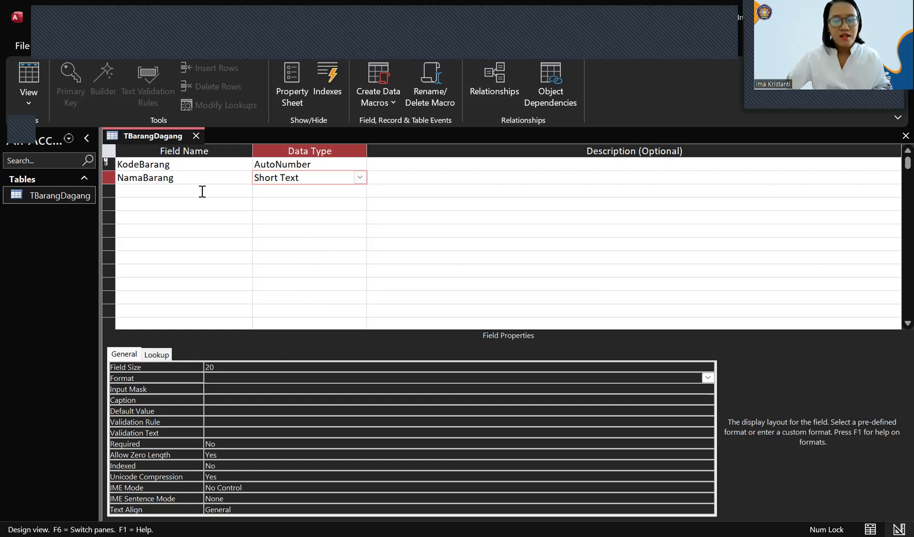
- Add a third field named Harga with the Currency data type
click(203, 191)
text(Harga)
key(Tab)
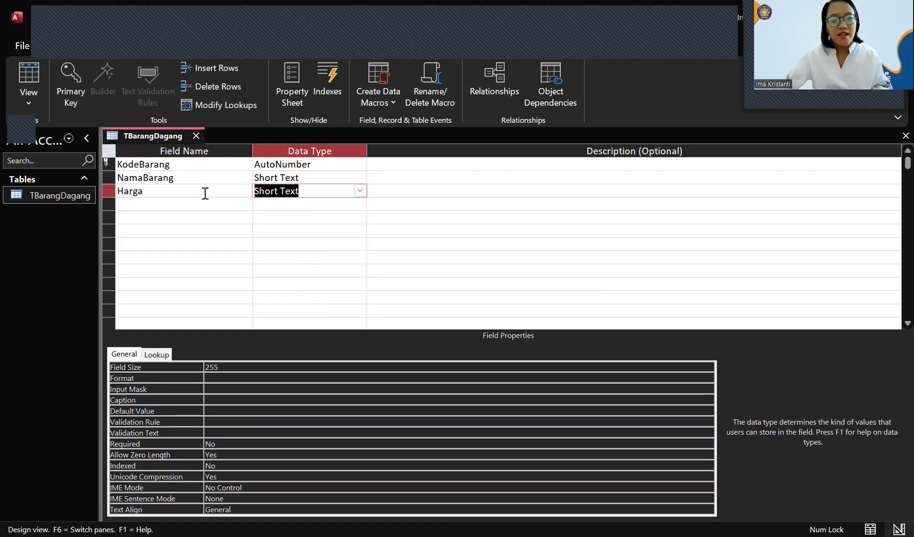
click(360, 190)
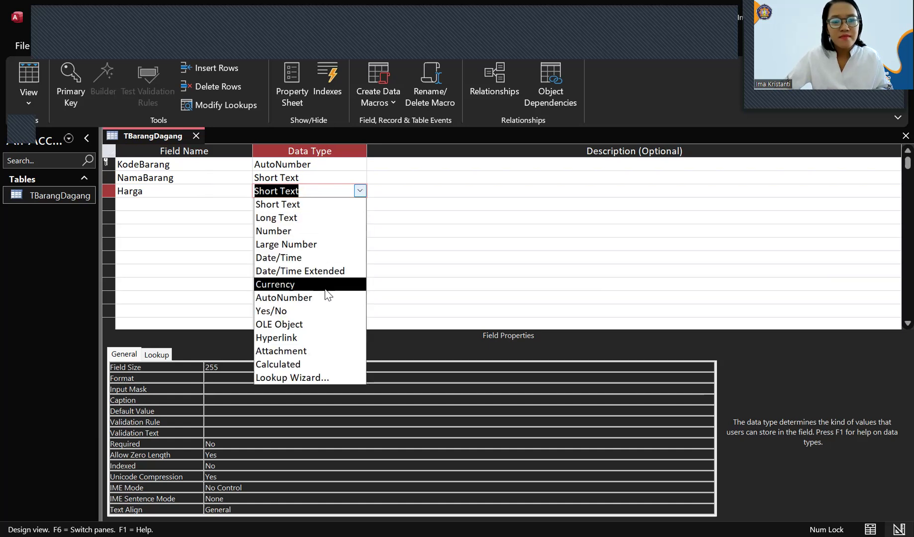
click(322, 286)
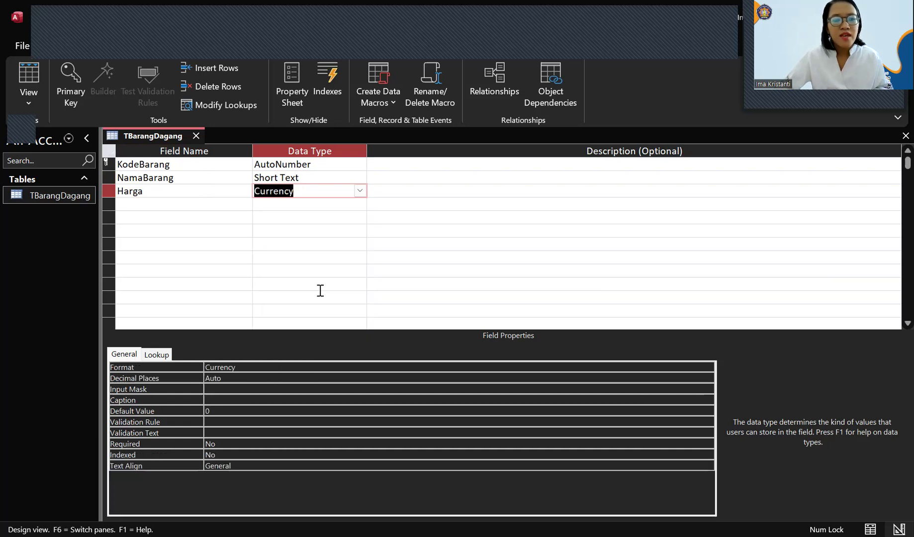
- Check the primary key on the KodeBarang field, and save and close the TBarangDagang table
click(107, 164)
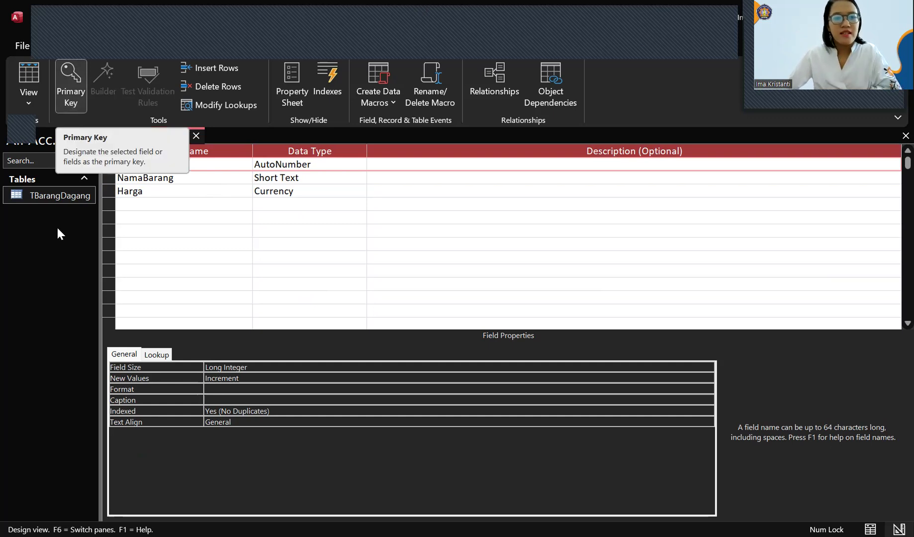
right_click(163, 139)
click(184, 149)
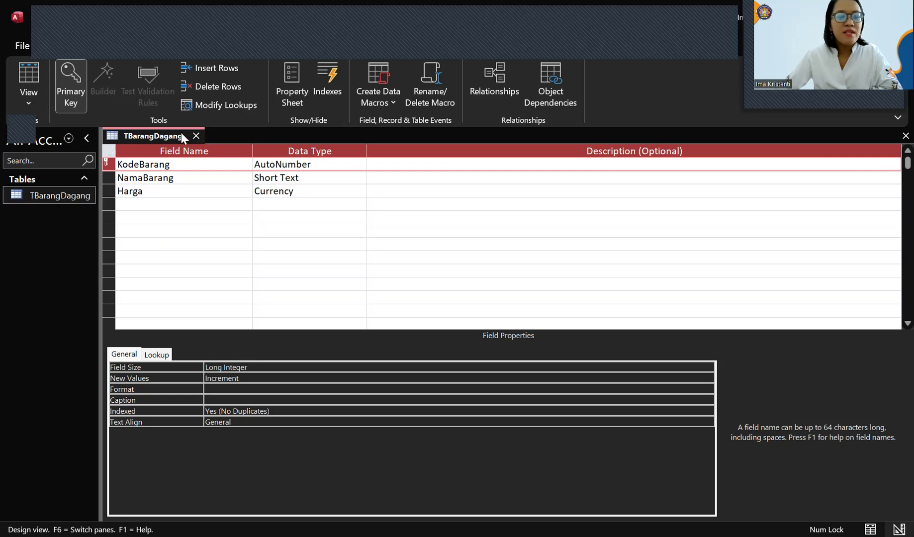
key(ctrl+w)
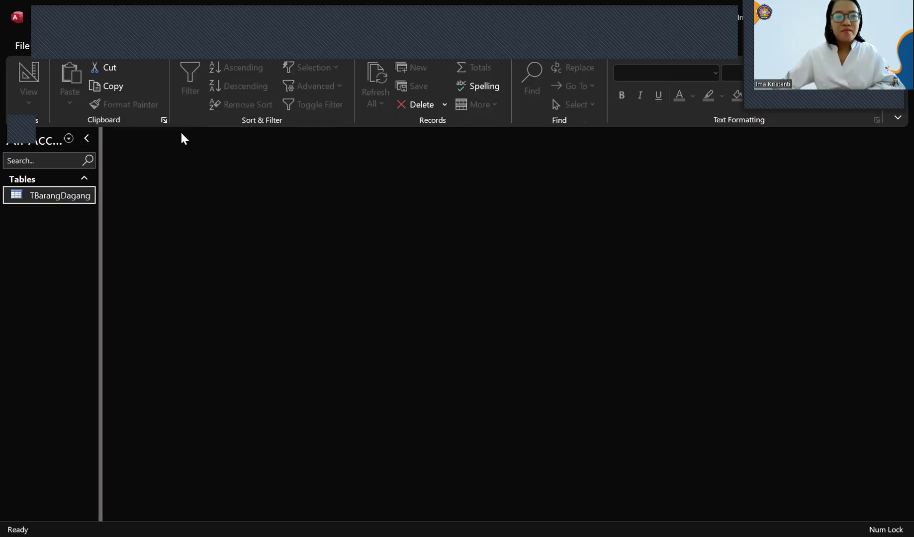
- Create another table, save it as TPelanggan and switch it to Design View
click(102, 46)
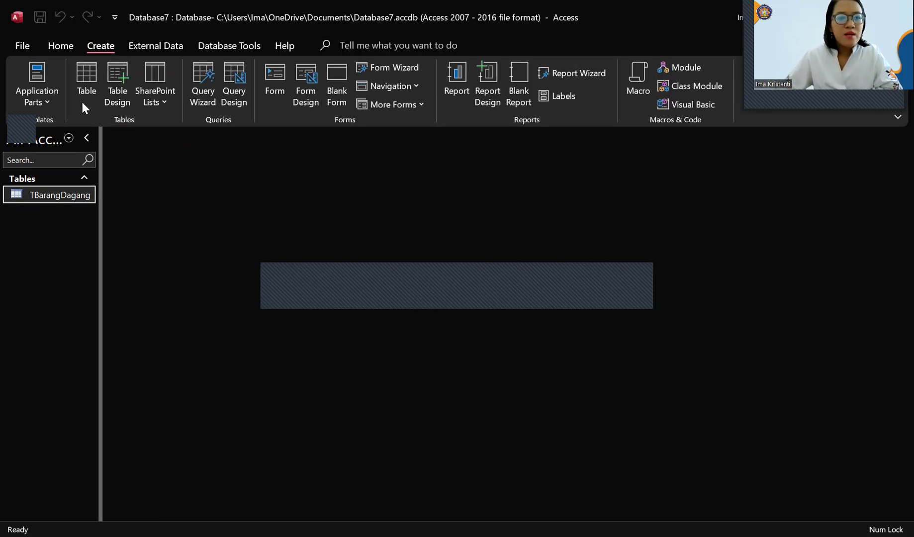
click(80, 91)
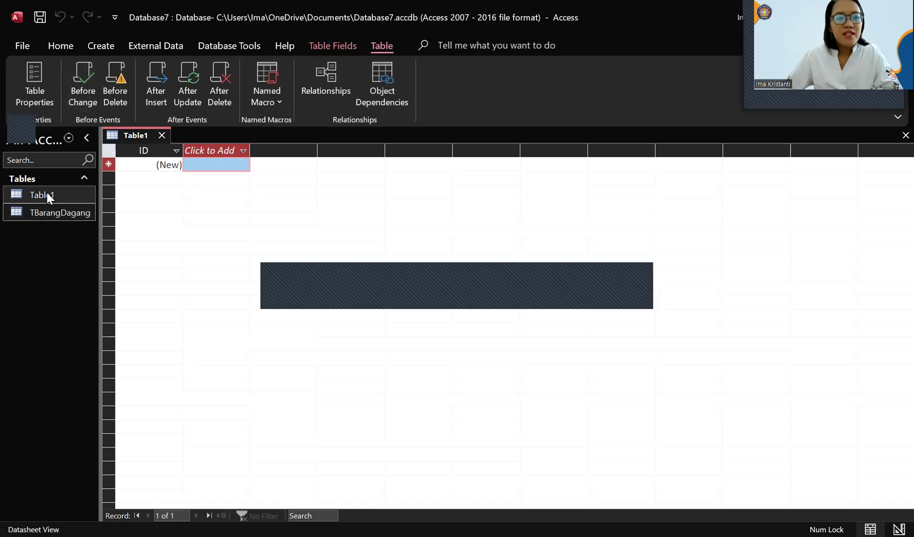
click(46, 194)
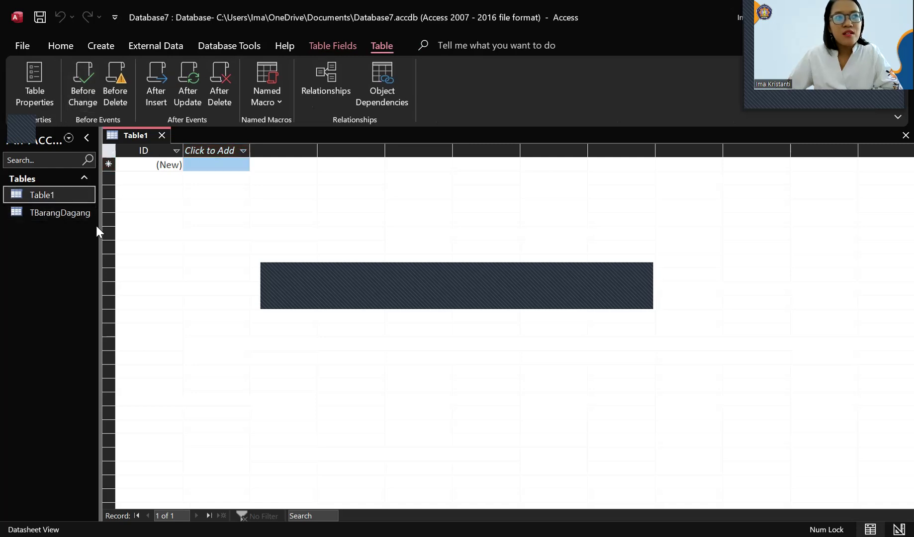
key(ctrl+s)
text(T)
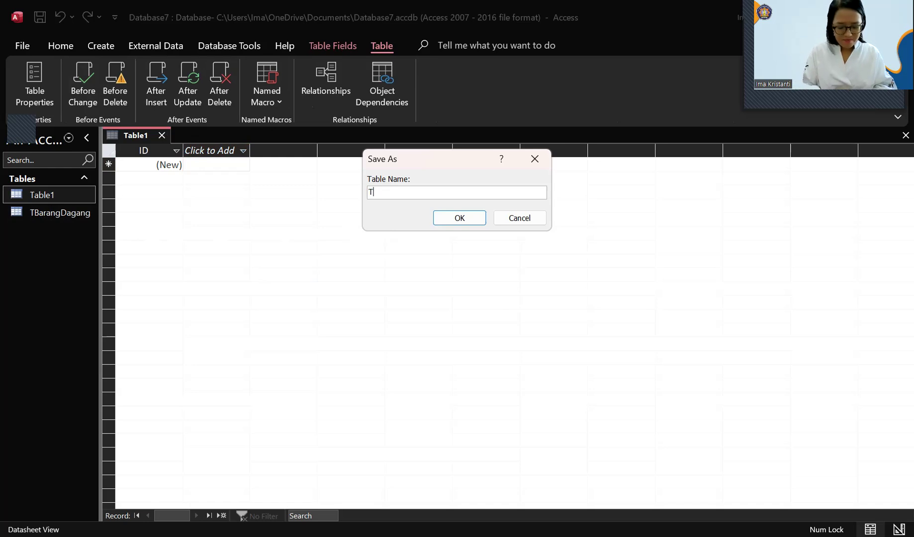
text(Pelanggan)
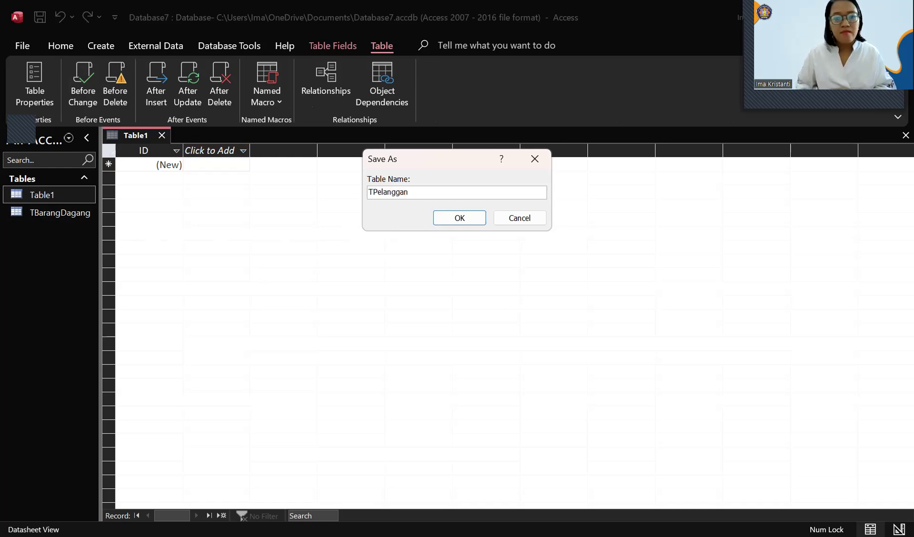
click(457, 216)
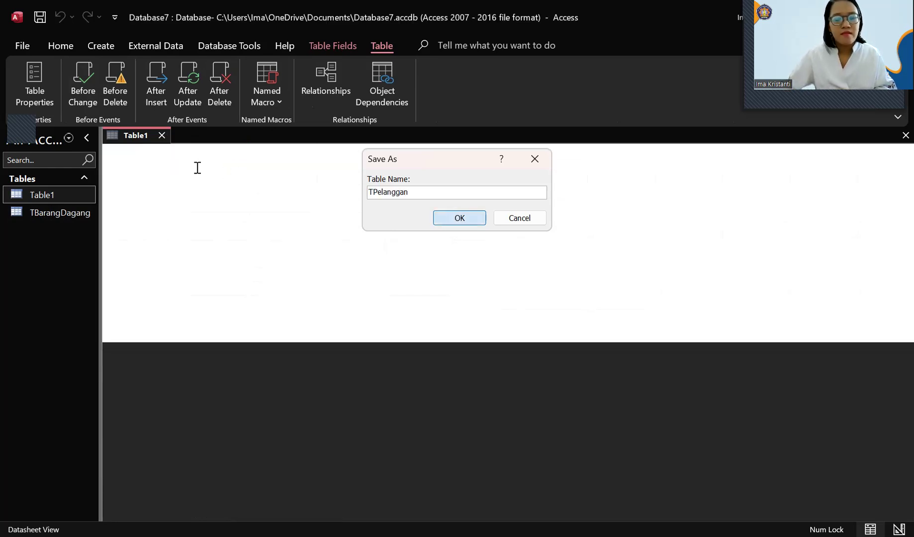
- Rename the ID field to KodePelanggan and add a Short Text field named NamaPelanggan
text(KodePelanggan)
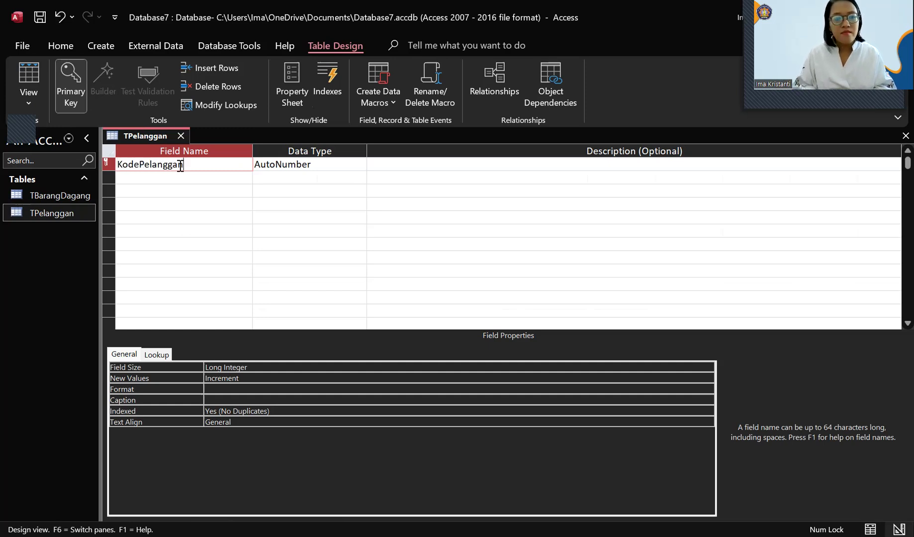
key(Tab)
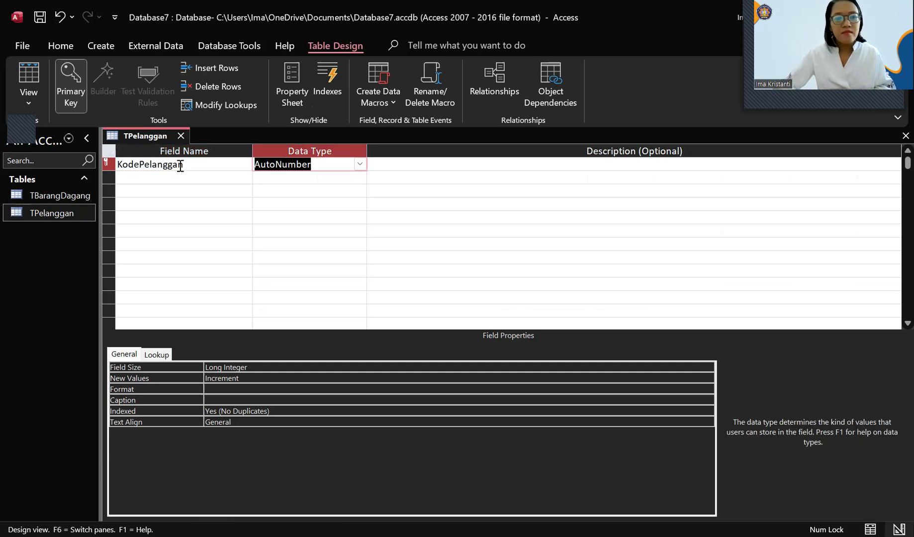
click(130, 176)
text(Nama P)
key(BackSpace)
key(BackSpace)
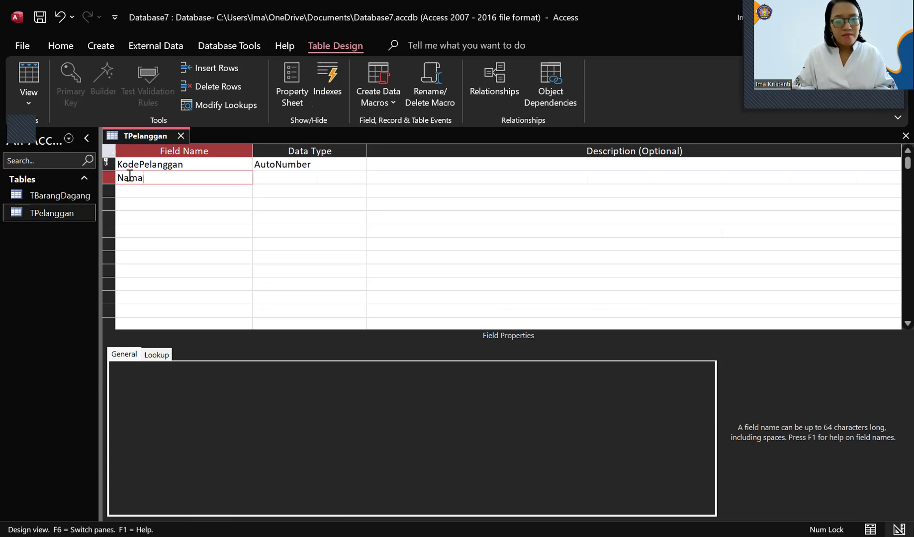
text(Pelanggan)
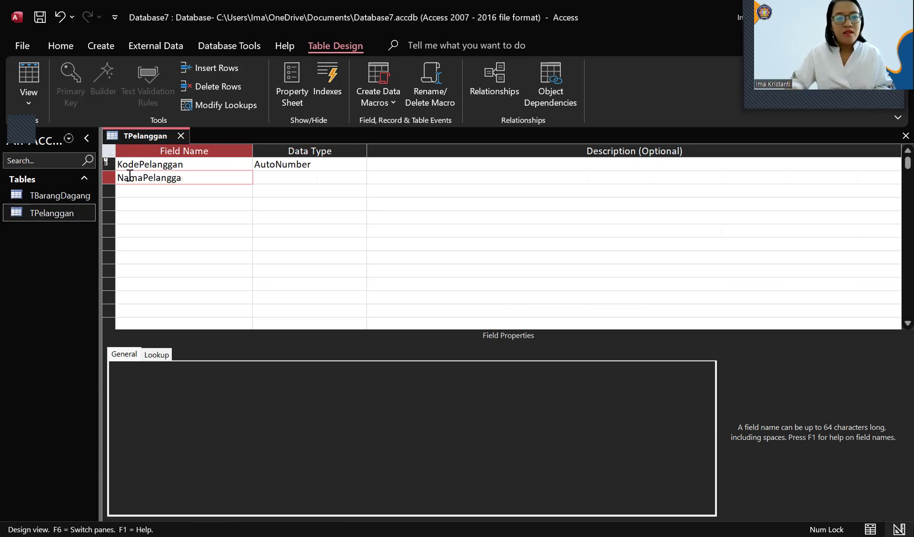
key(Tab)
- Set the NamaPelanggan field size to 20
click(218, 366)
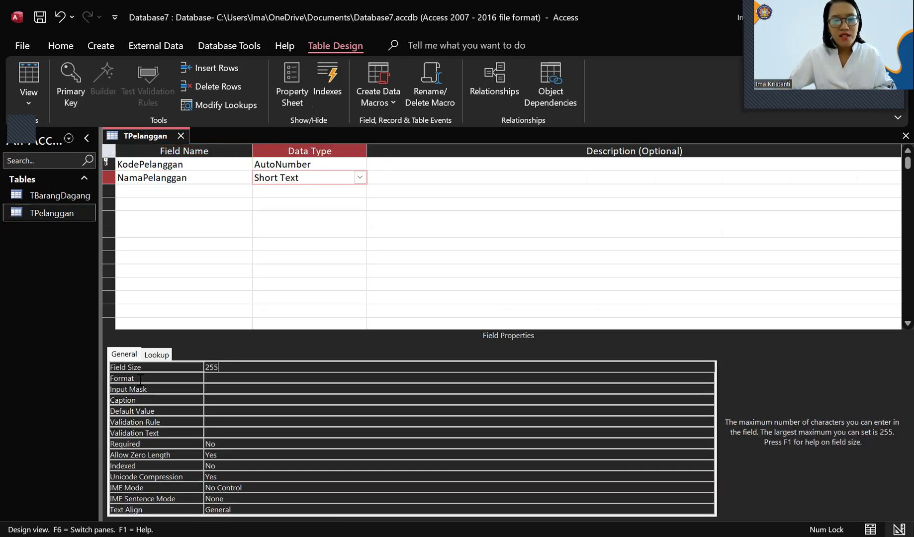
text(20)
click(400, 178)
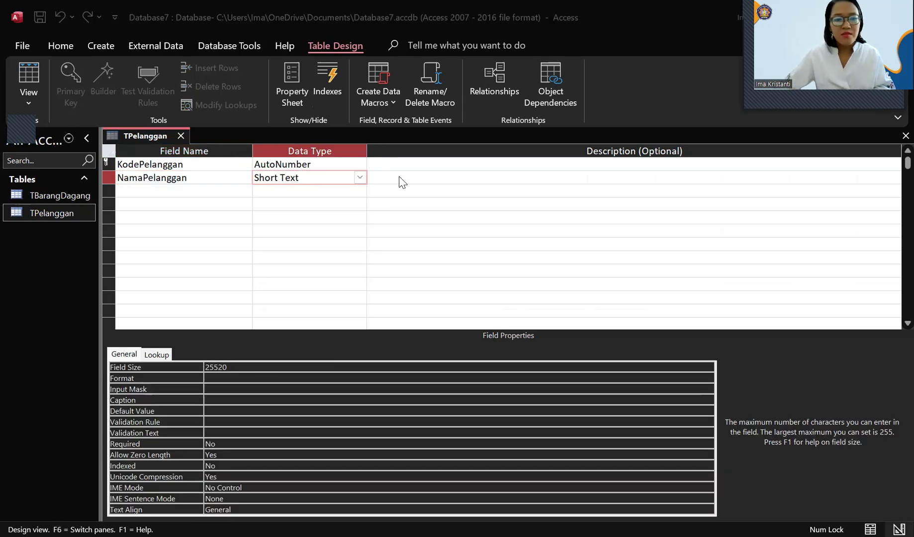
click(463, 316)
key(BackSpace)
key(BackSpace)
key(BackSpace)
key(BackSpace)
key(BackSpace)
text(2)
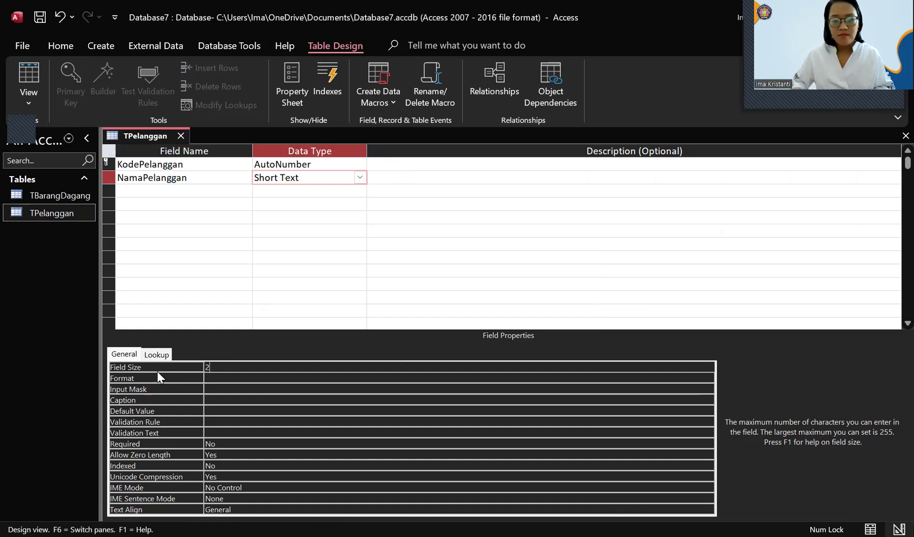
text(0)
key(Return)
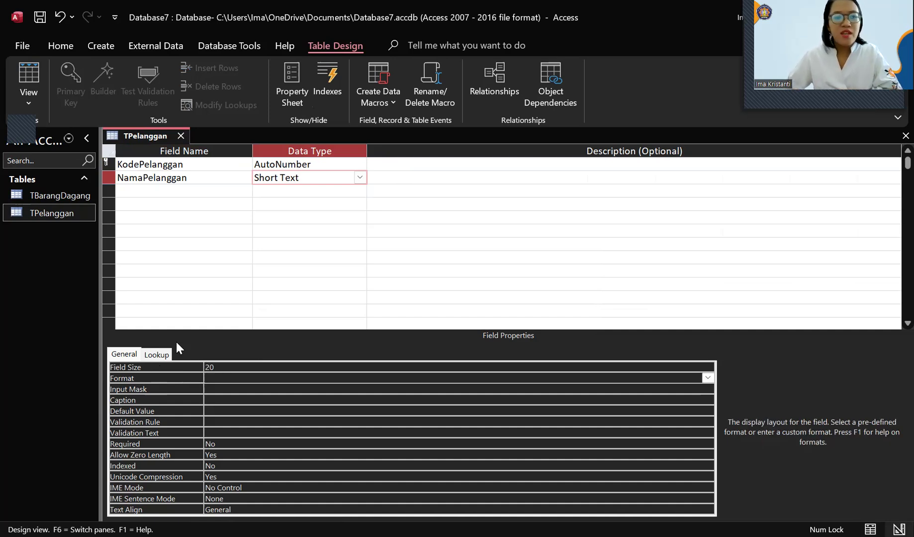
- Save the TPelanggan table design
click(152, 191)
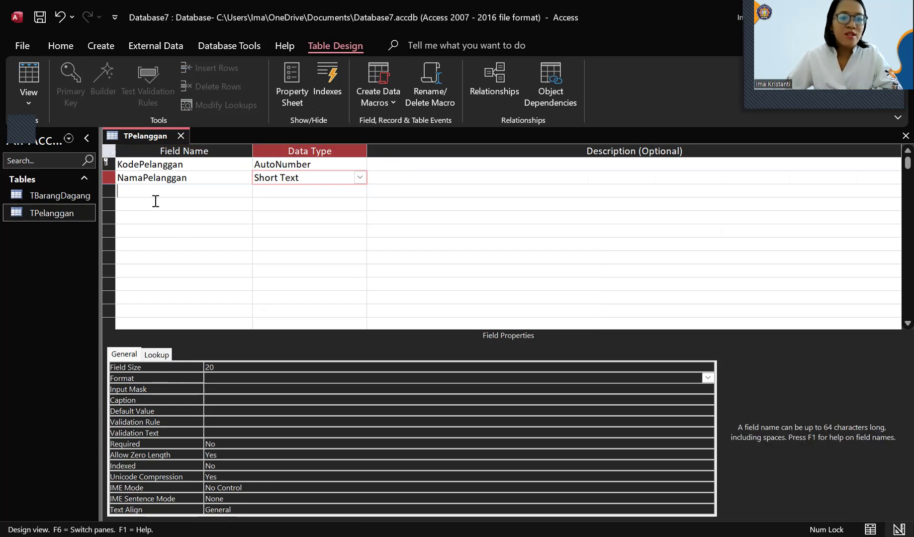
right_click(148, 134)
click(168, 143)
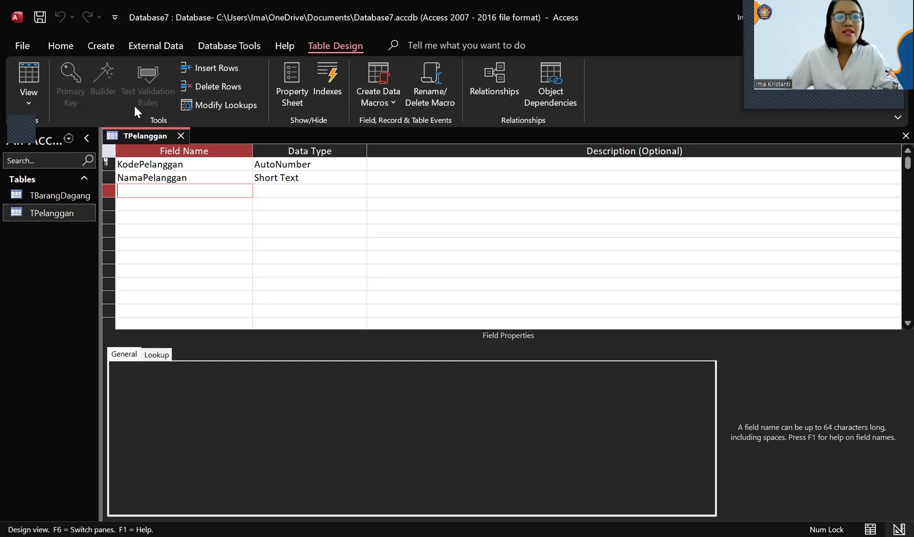
- Create another table, save it as TTransaksi and switch it to Design View
click(100, 47)
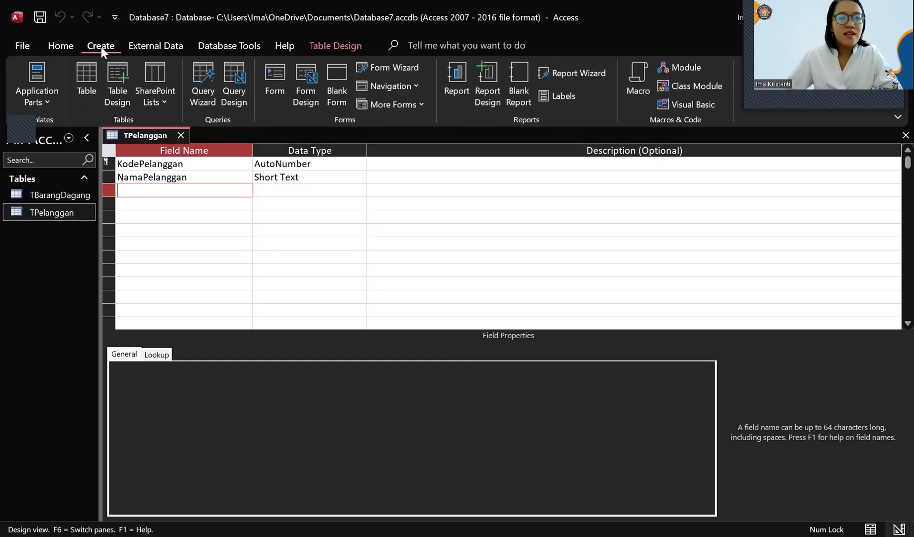
click(83, 87)
click(59, 194)
right_click(59, 194)
click(369, 180)
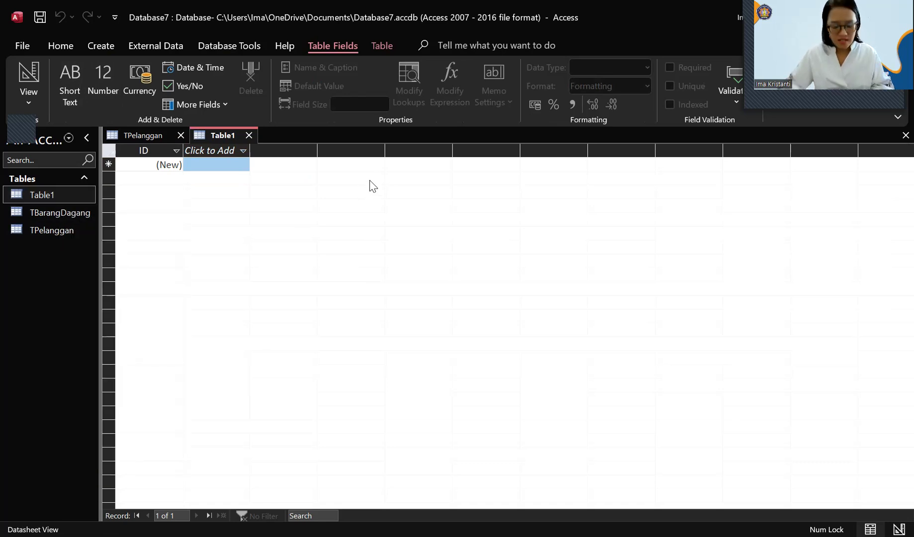
key(ctrl+s)
text(TTrans)
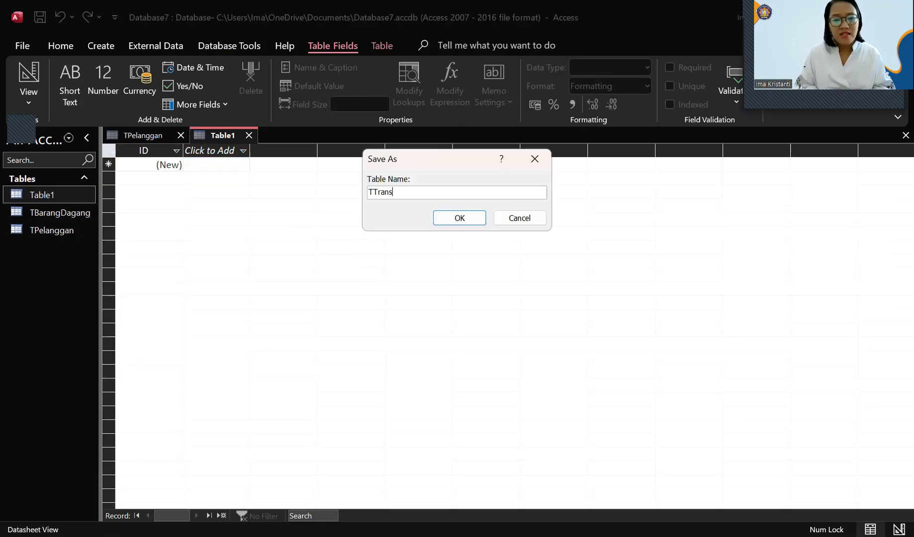
text(aksi)
click(468, 218)
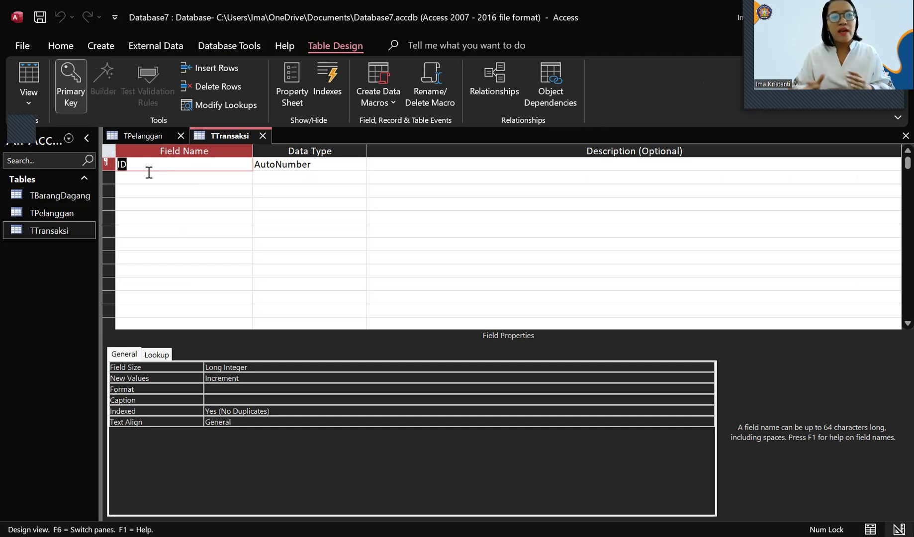
- Rename the ID field of TTransaksi to NoTransaksi
text(N)
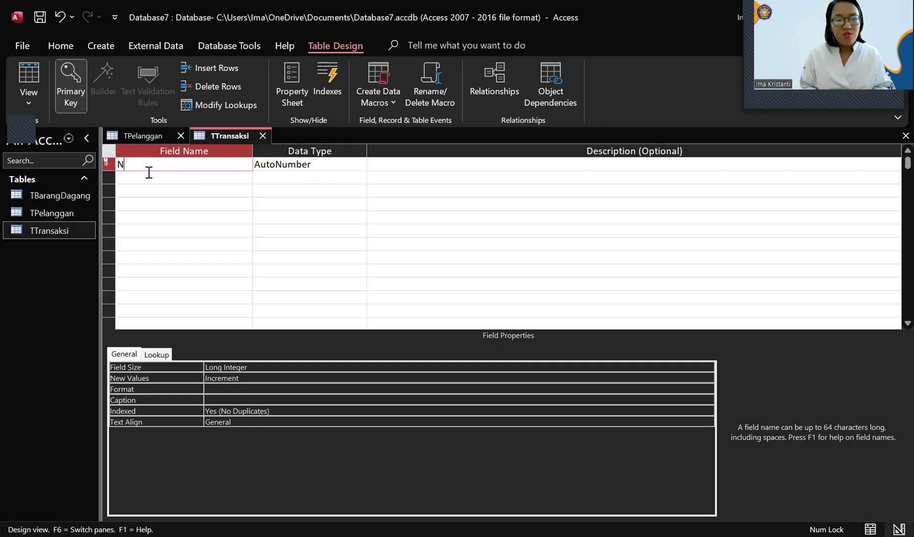
text(oTransaksi)
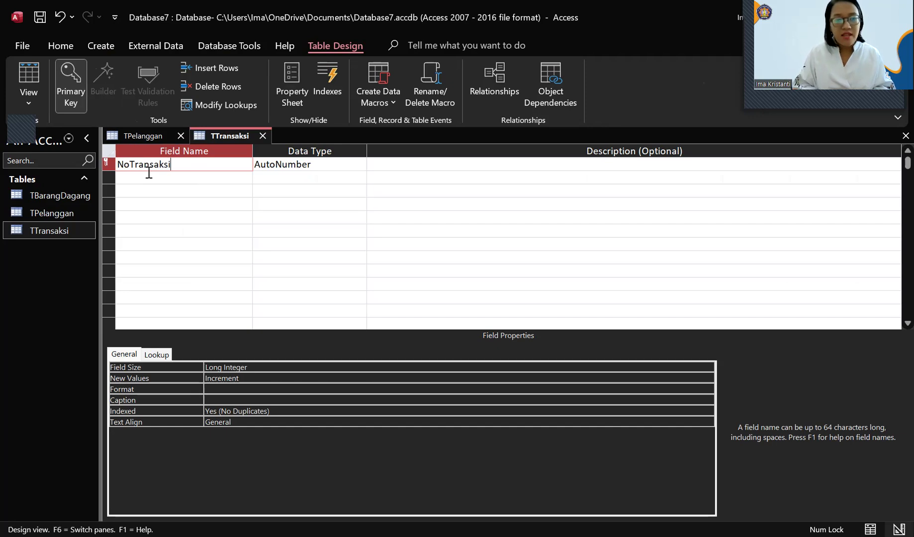
key(Tab)
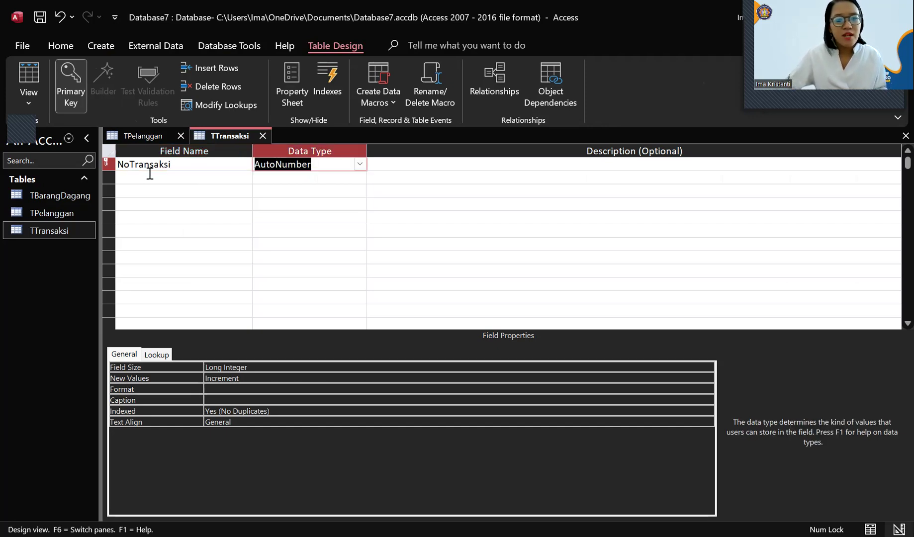
- Add a field named Tanggal with the Date/Time data type to TTransaksi
click(149, 173)
text(Tanggal)
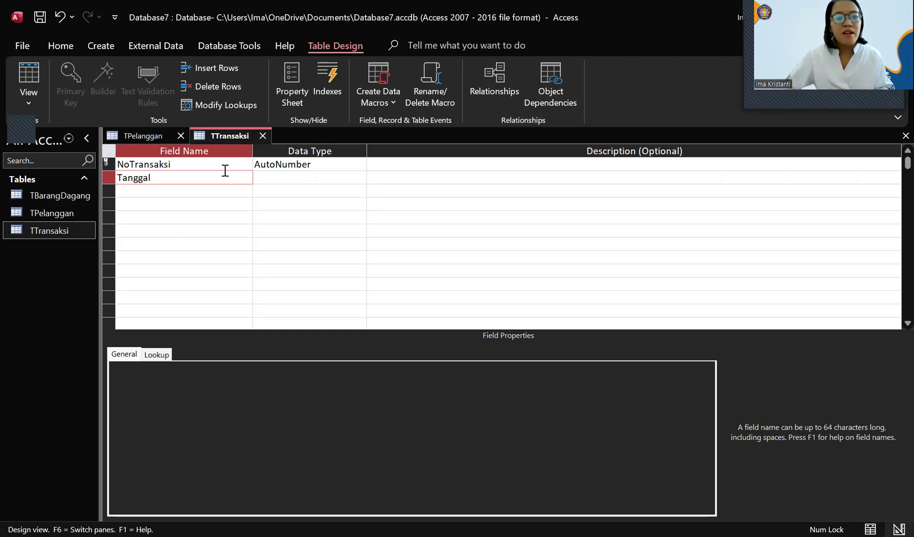
key(Tab)
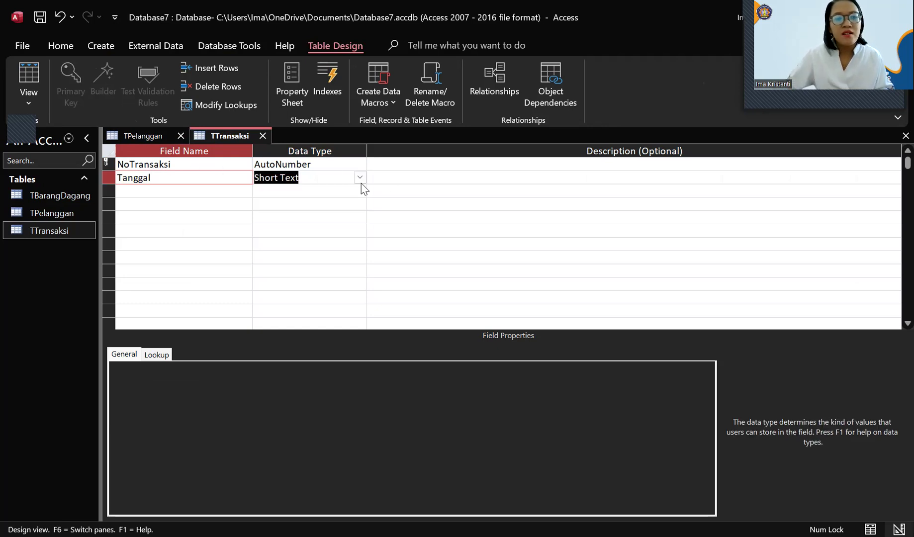
click(360, 178)
click(319, 244)
click(180, 191)
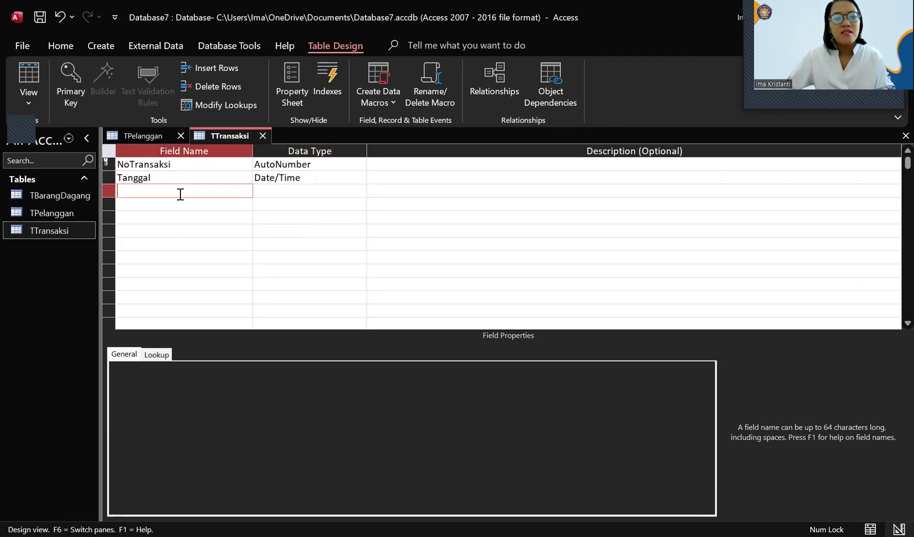
click(312, 179)
click(360, 177)
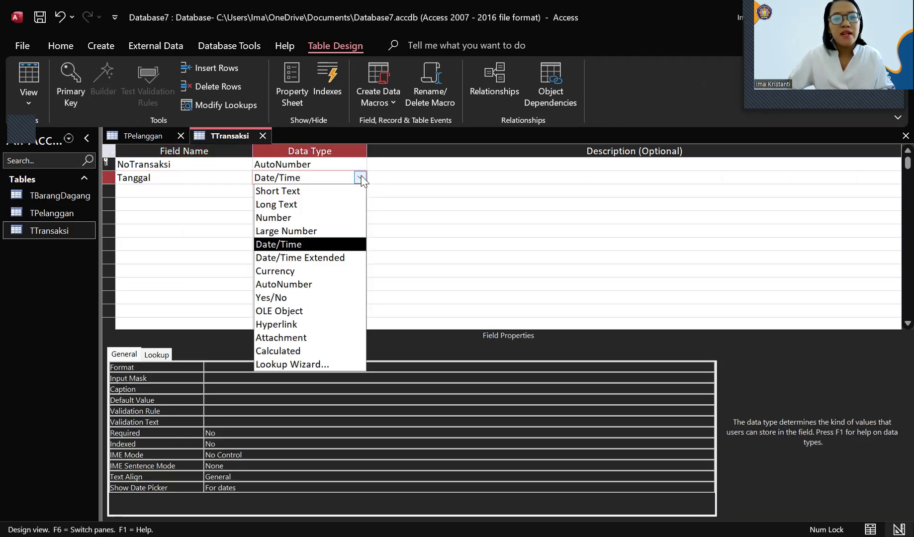
- Add a Short Text field named NamaPelanggan below the Tanggal field
click(140, 189)
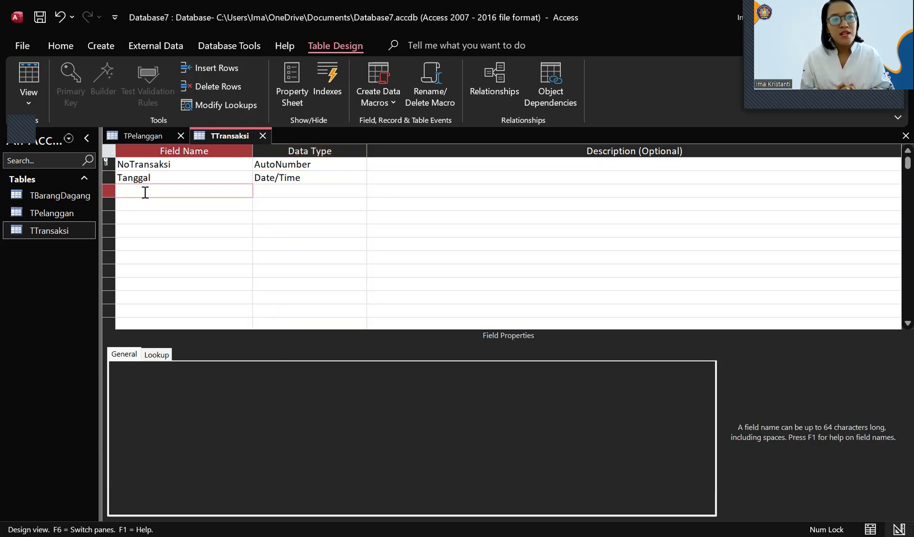
text(NamaPelanggan)
key(Tab)
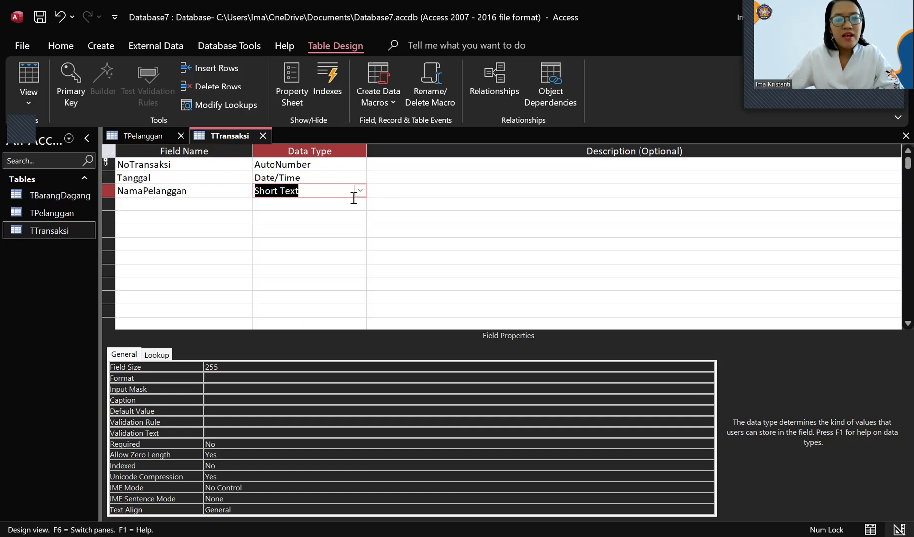
click(206, 205)
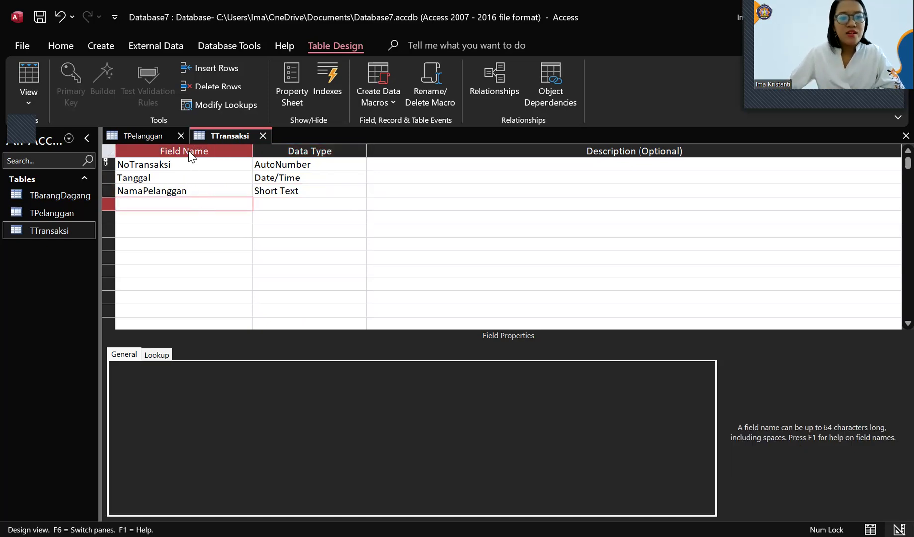
- Save the TTransaksi table and close both the TTransaksi and TPelanggan tables
click(236, 143)
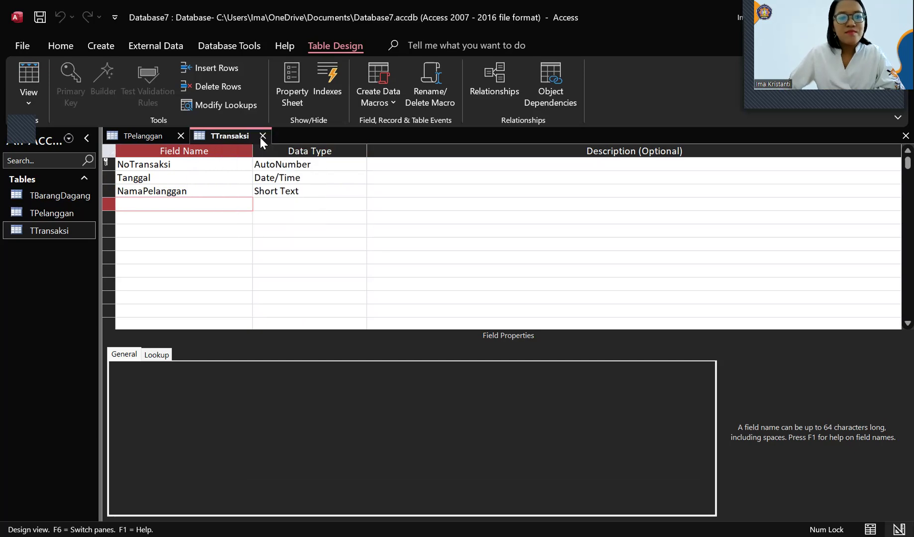
click(180, 136)
click(180, 136)
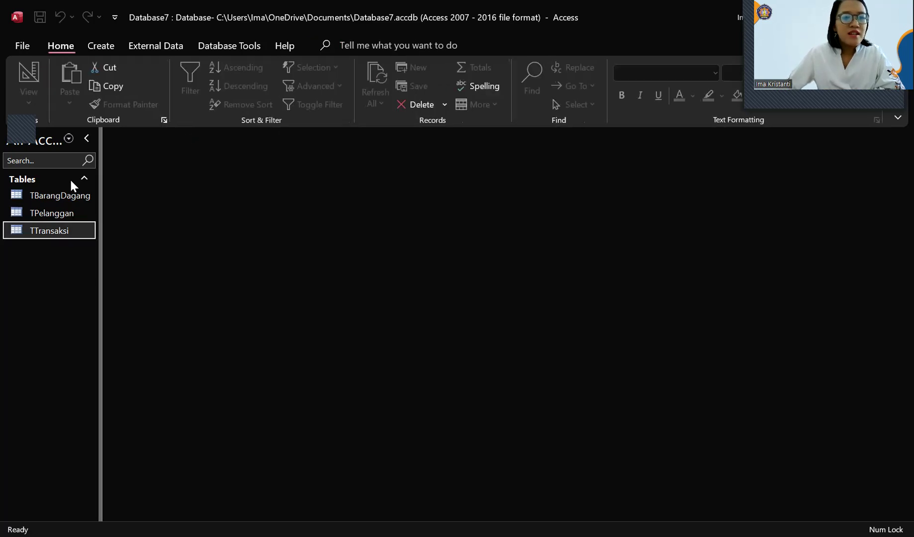
- Create another table, save it as TDetil and switch it to Design View
click(100, 45)
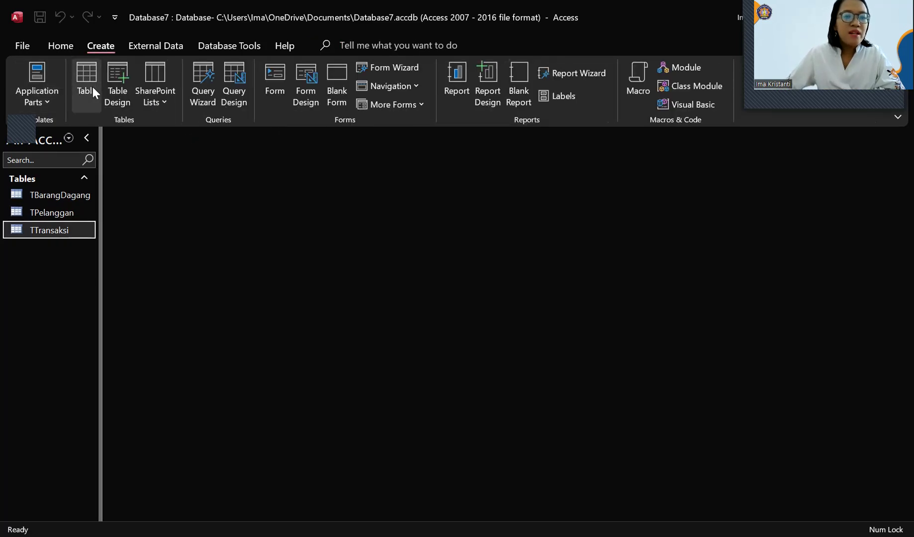
click(93, 87)
click(46, 193)
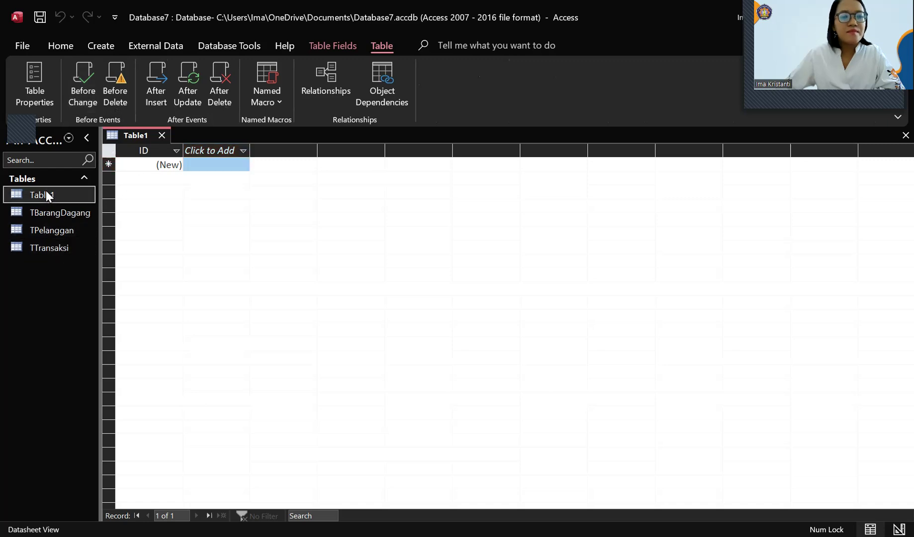
right_click(46, 193)
click(93, 225)
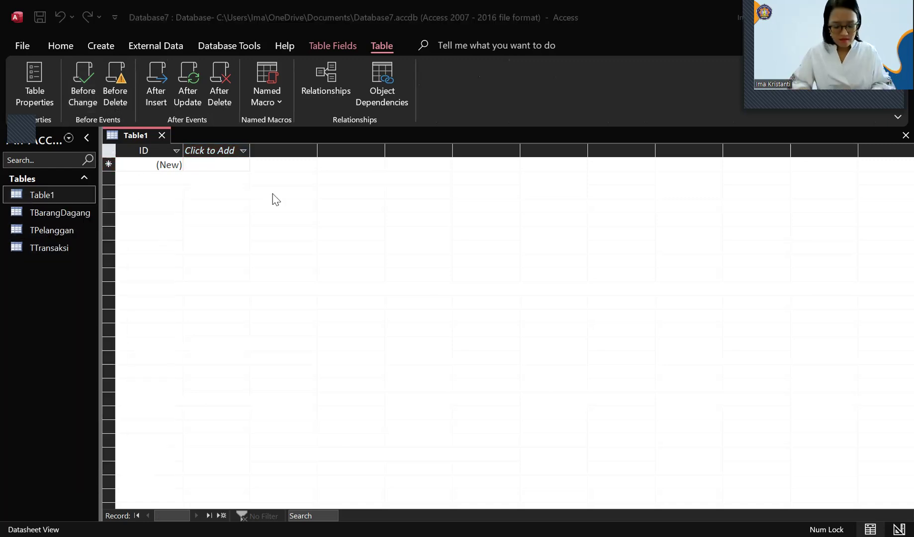
text(TD)
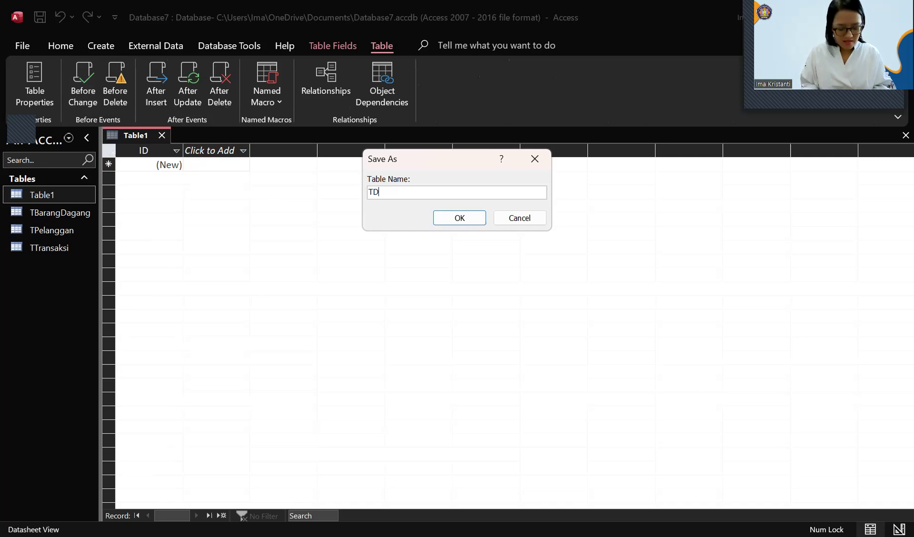
text(etil)
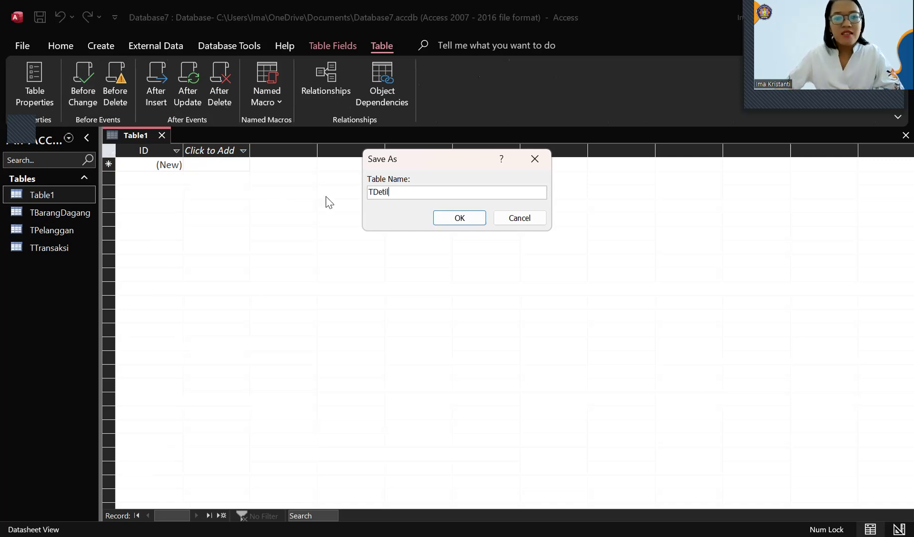
click(470, 219)
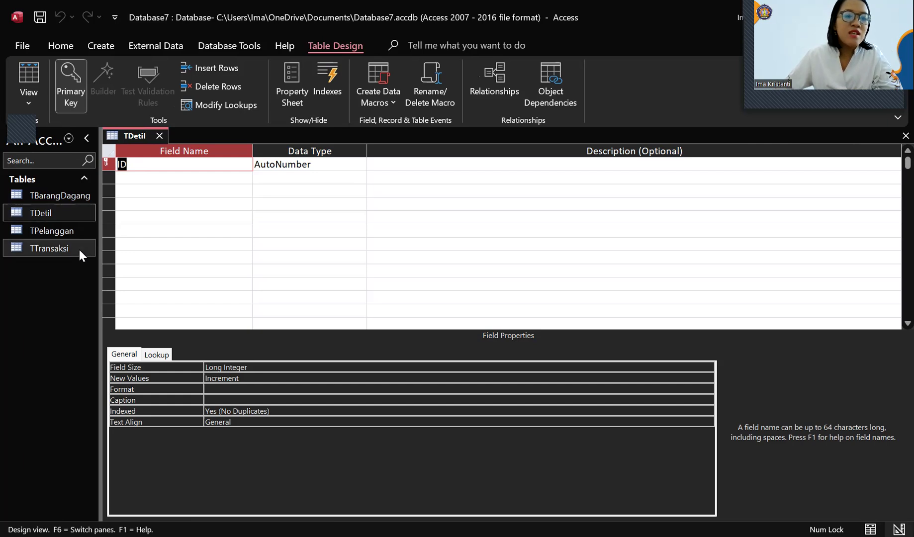
- Remove the primary key from the ID field of TDetil and redefine it as a Number field named NoTransaksi
click(71, 94)
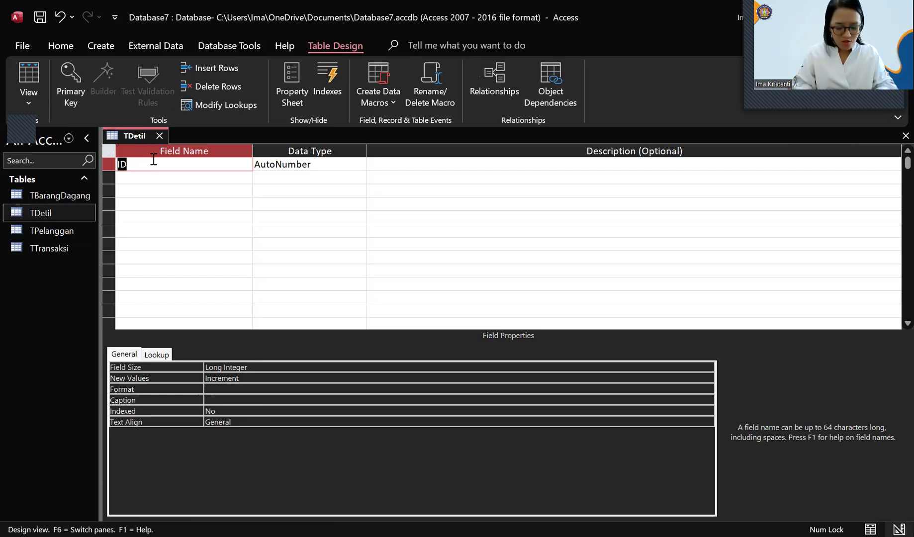
text(NoTransaks)
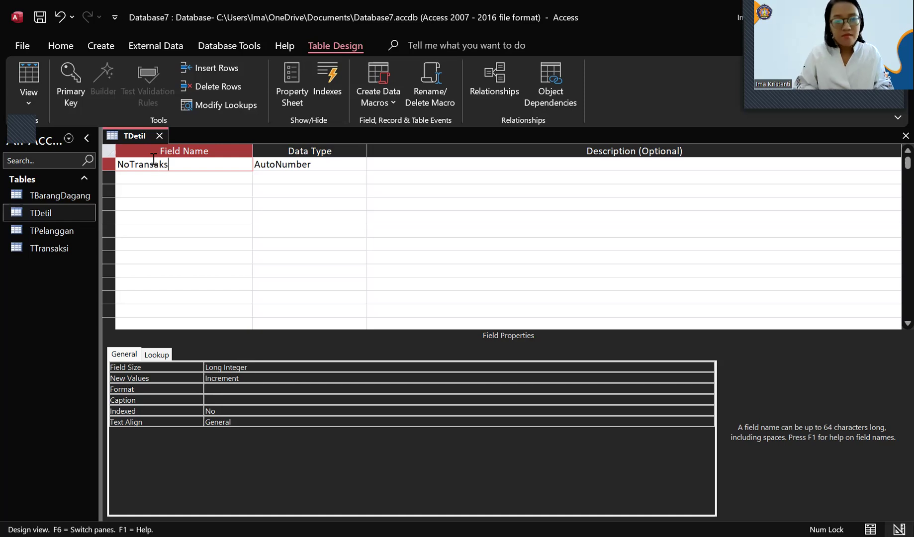
text(i)
key(Tab)
click(360, 164)
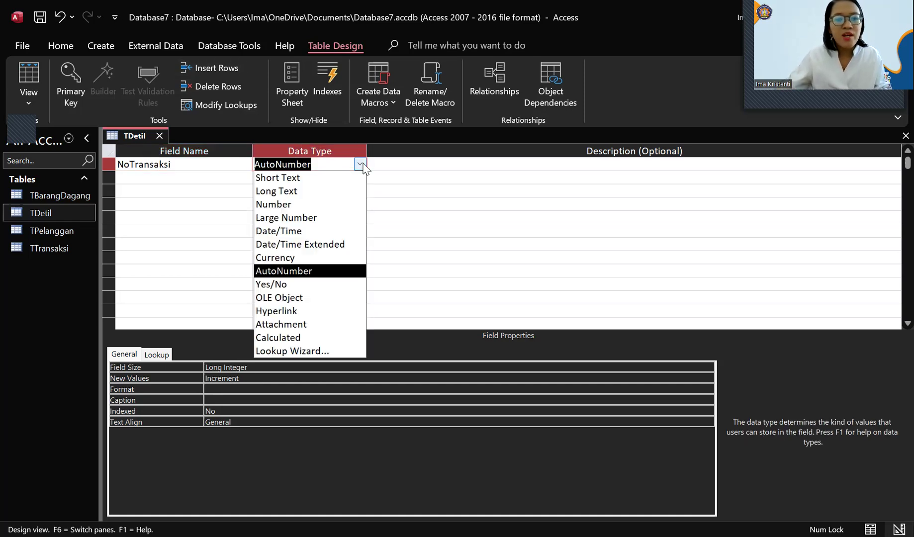
click(322, 205)
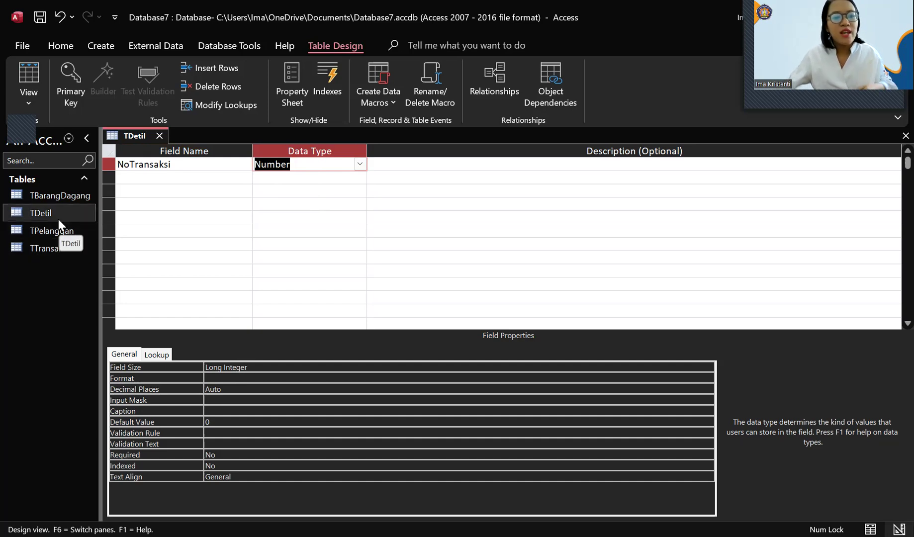
- Add a field named KodeBarang with the Number data type to TDetil
click(139, 180)
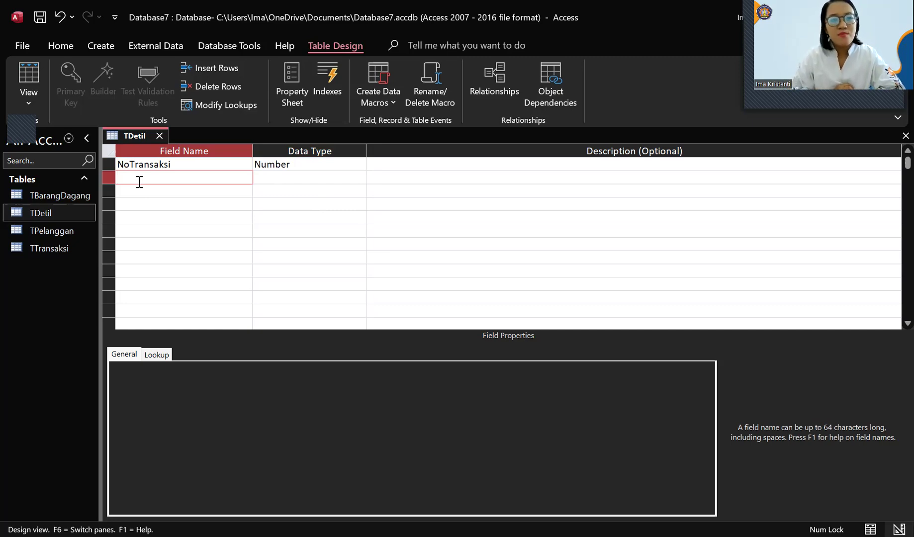
text(KodeBarang)
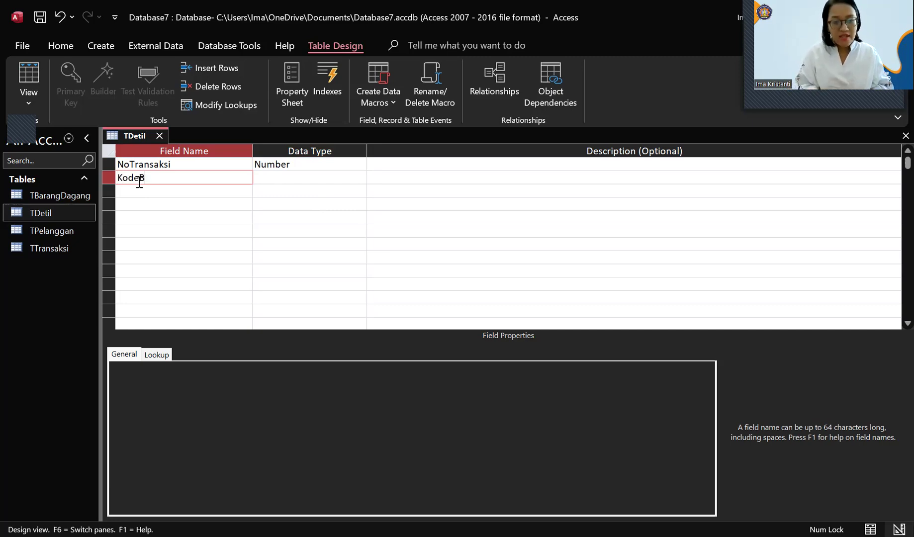
key(Tab)
click(359, 178)
click(313, 216)
- Add a Short Text field named NamaBarang below the KodeBarang field
click(132, 190)
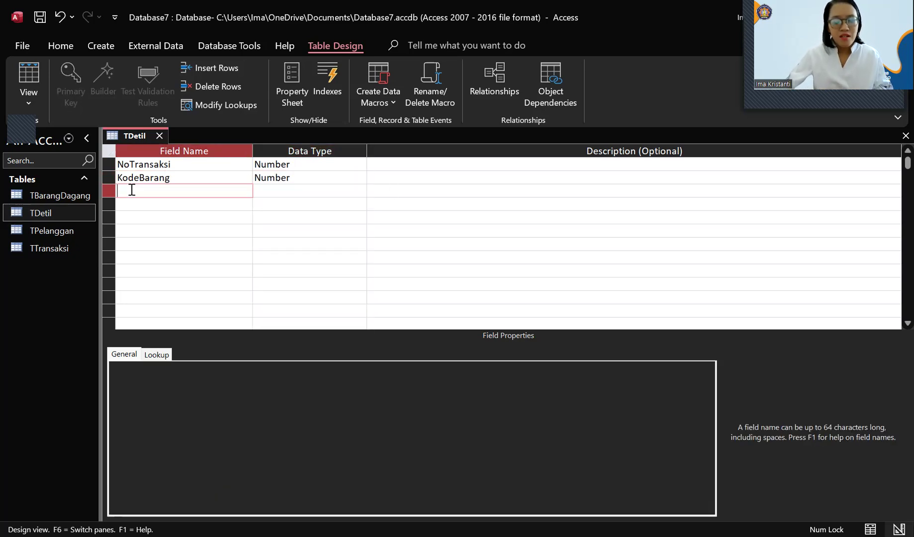
text(Nama)
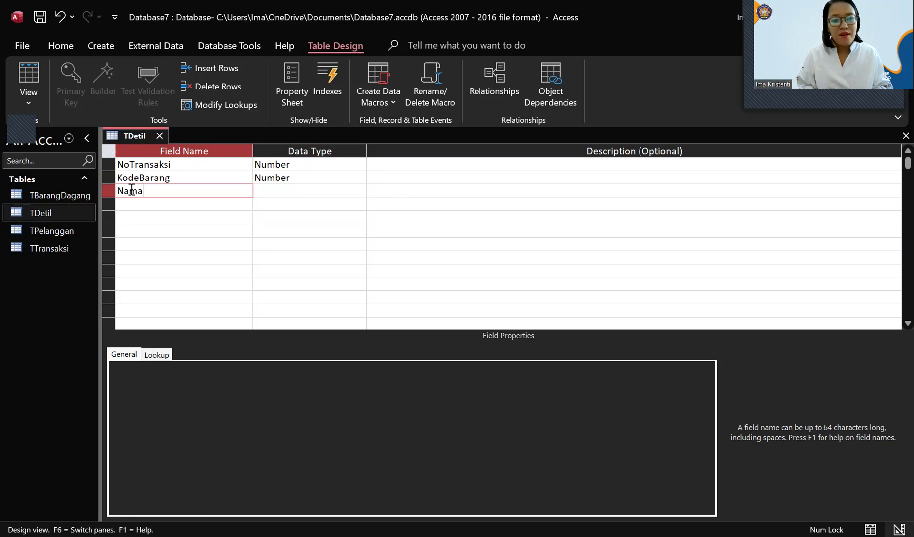
text(Barang)
key(Tab)
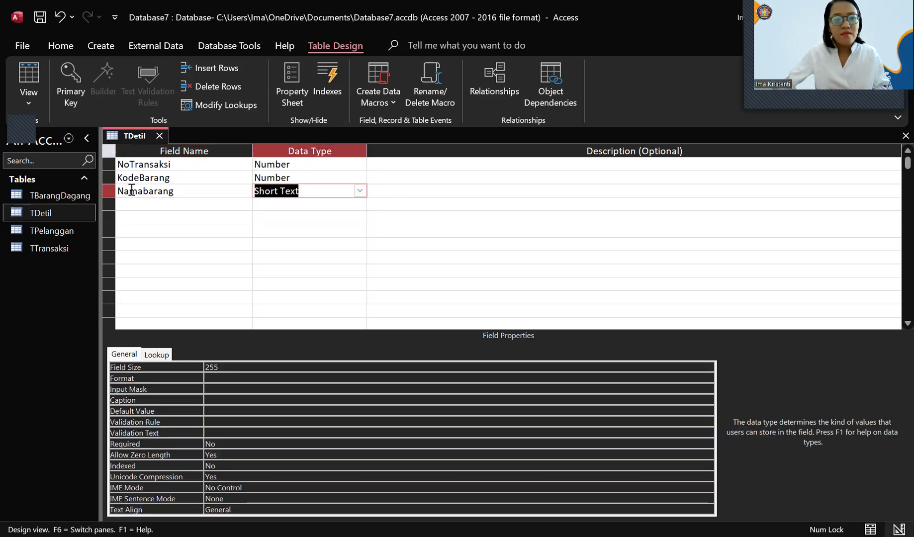
click(147, 195)
key(BackSpace)
text(B)
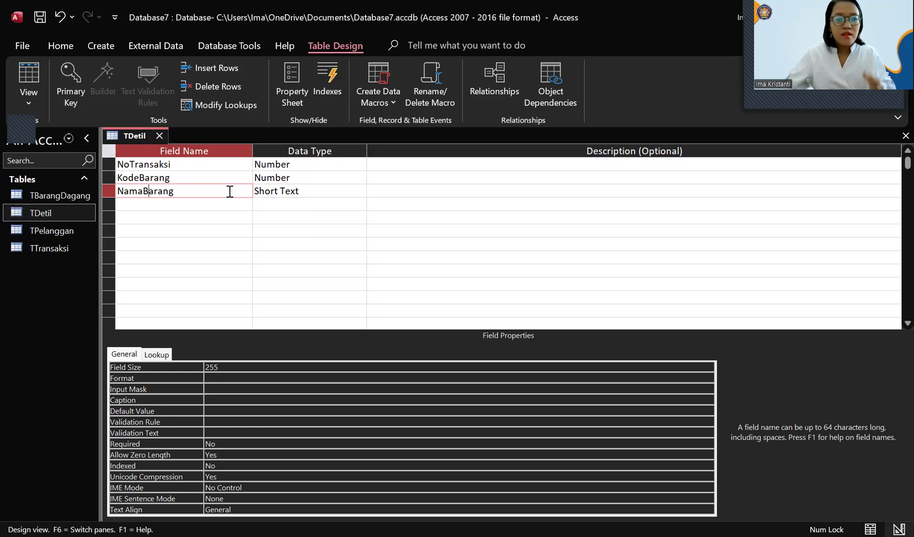
- Set the field size of the NamaBarang field in TDetil to 20
key(Tab)
click(225, 364)
text(20)
key(BackSpace)
key(BackSpace)
key(BackSpace)
key(BackSpace)
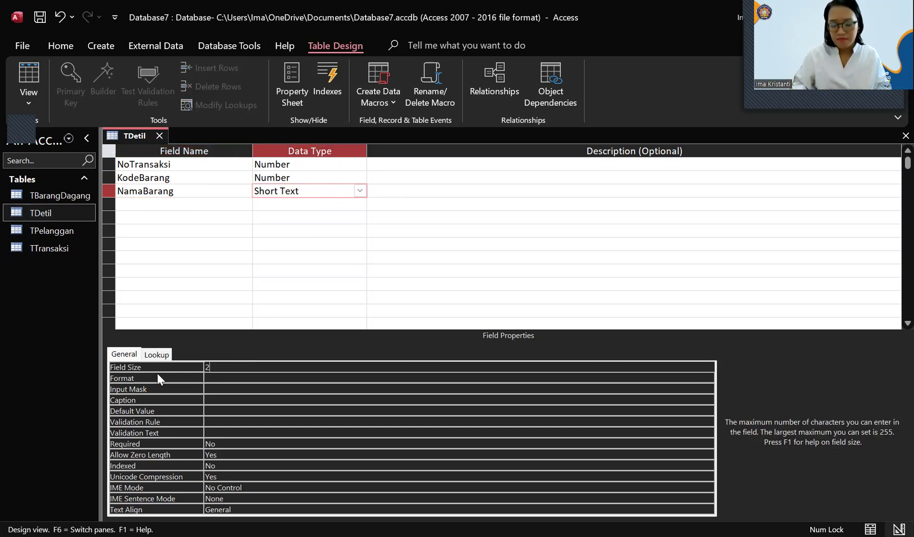
- Add a field named Harga with the Currency data type below NamaBarang
click(139, 206)
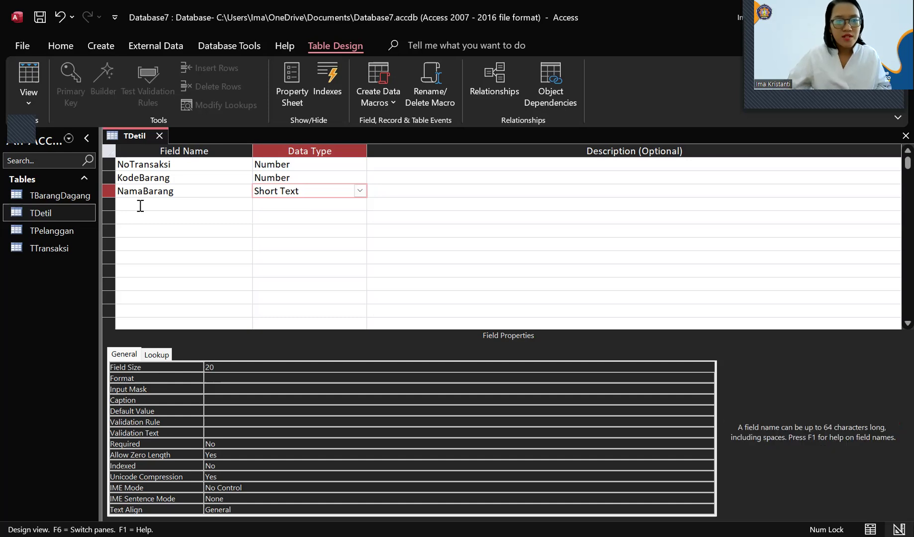
text(Harga)
key(Tab)
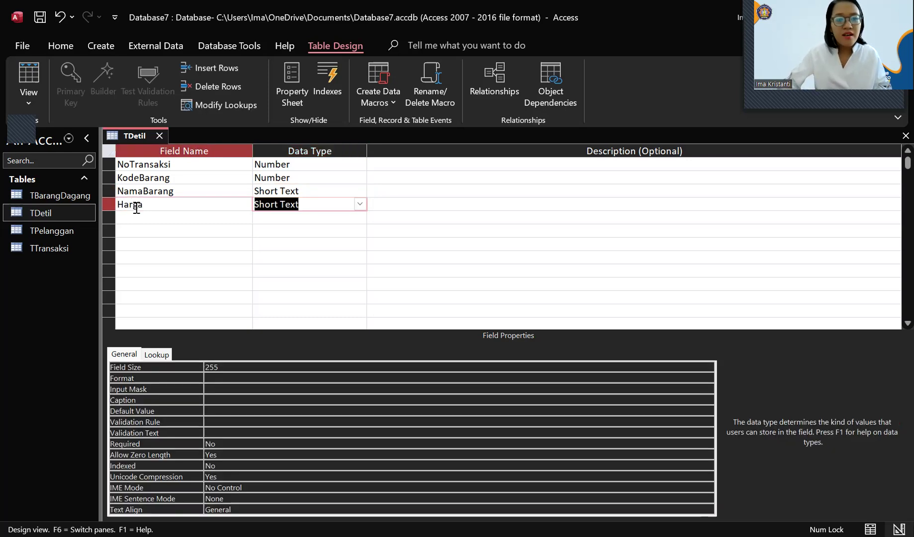
click(359, 203)
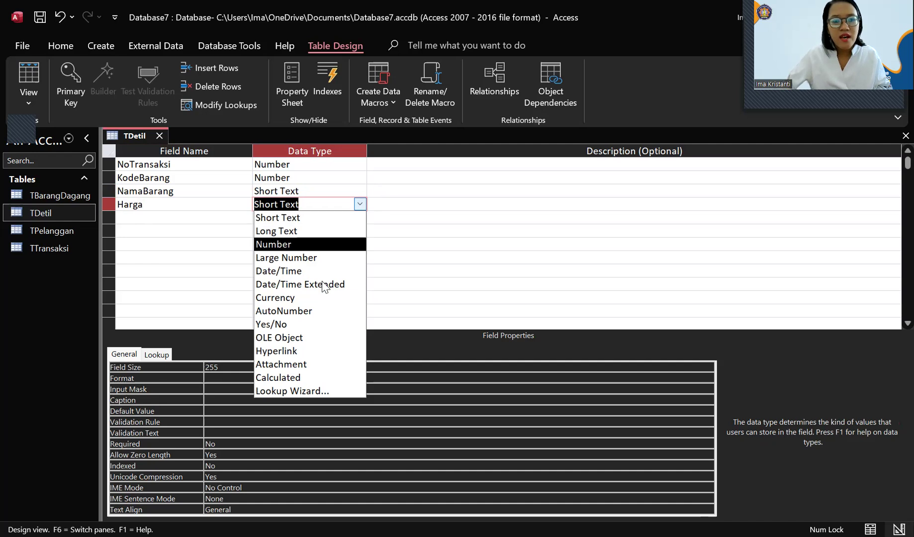
click(303, 297)
- Add a field named Qty with the Number data type below Harga
click(159, 217)
text(Qty)
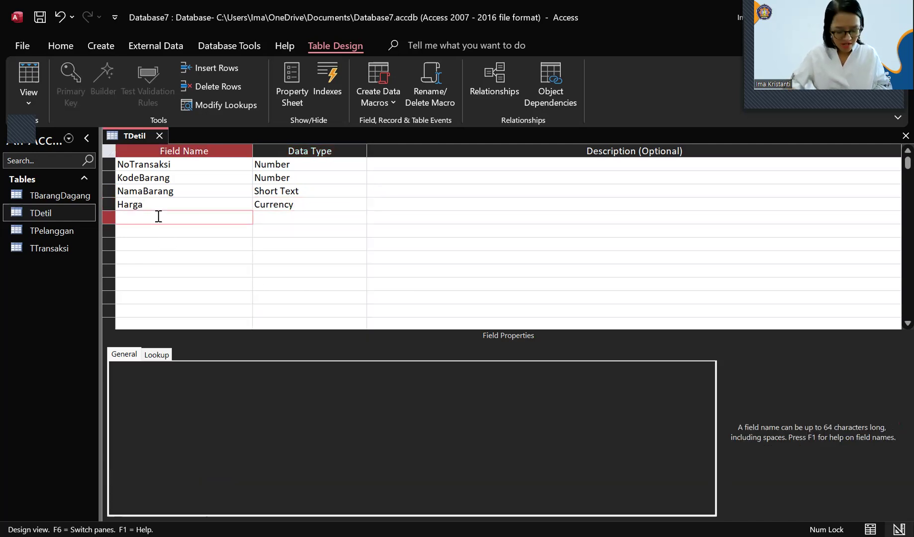
key(Tab)
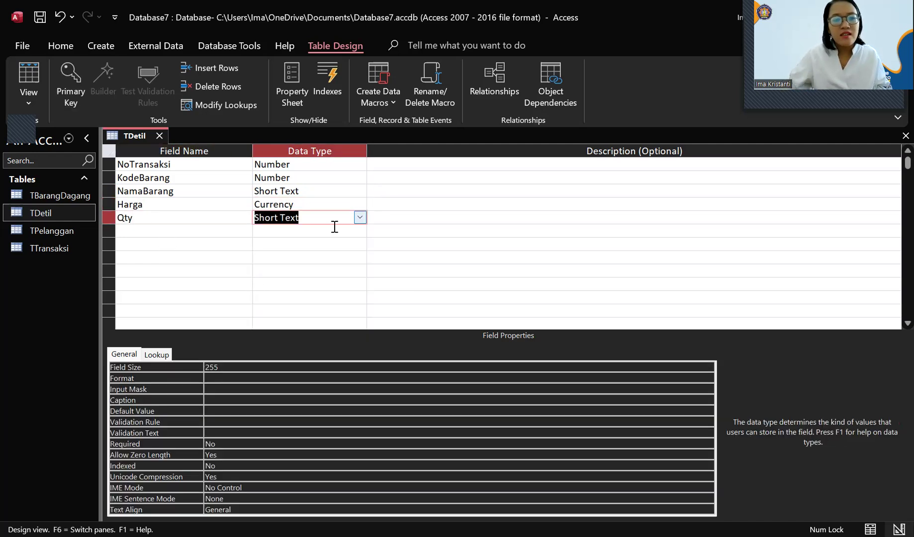
click(359, 217)
click(290, 253)
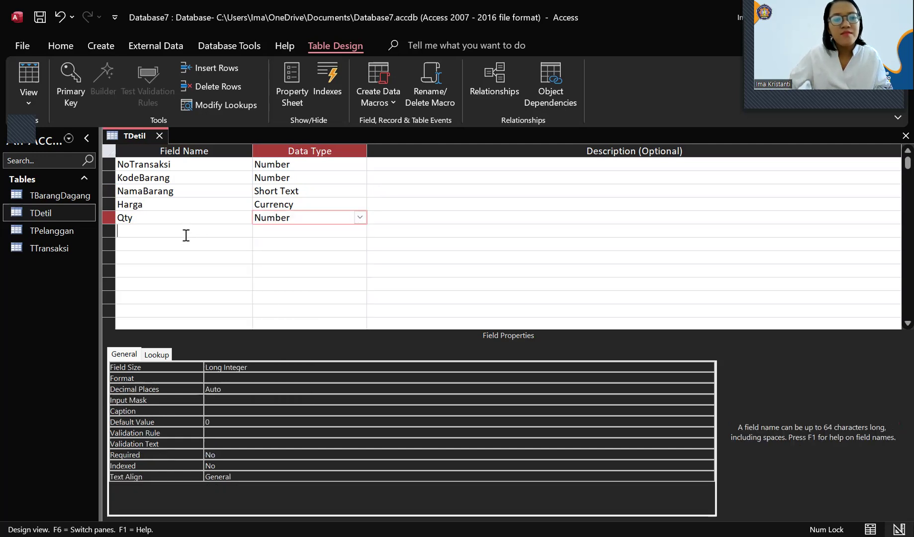
- Add a field named Subtotal below Qty and set its data type to Currency
click(184, 234)
text(Subtota)
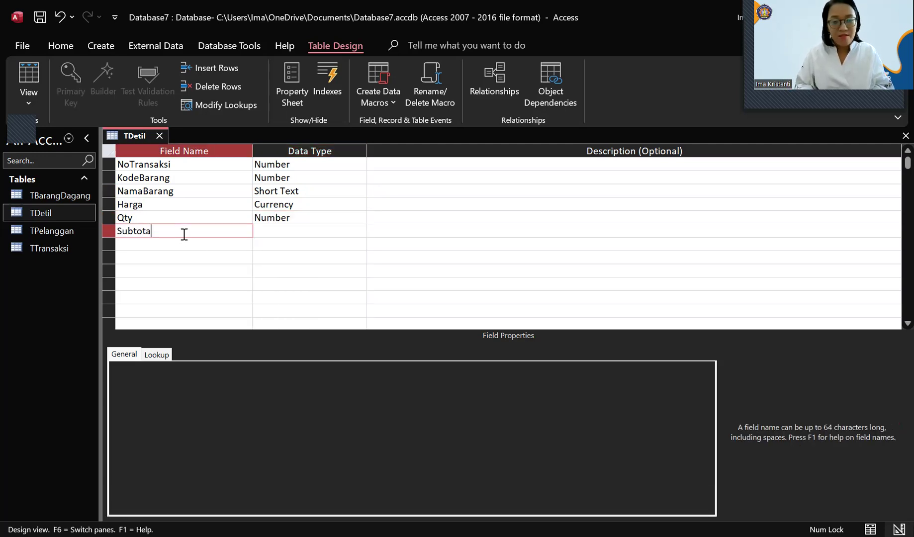
text(l)
key(Tab)
click(359, 231)
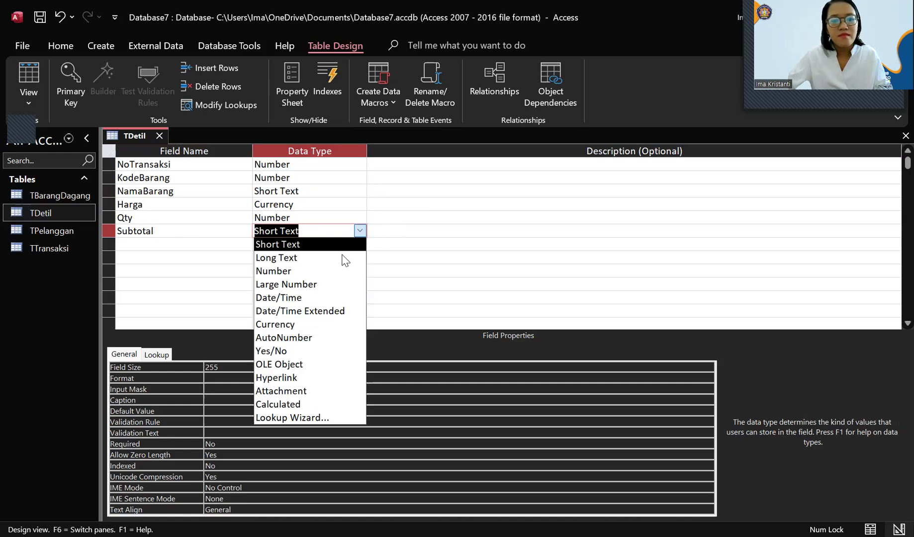
click(318, 271)
click(189, 252)
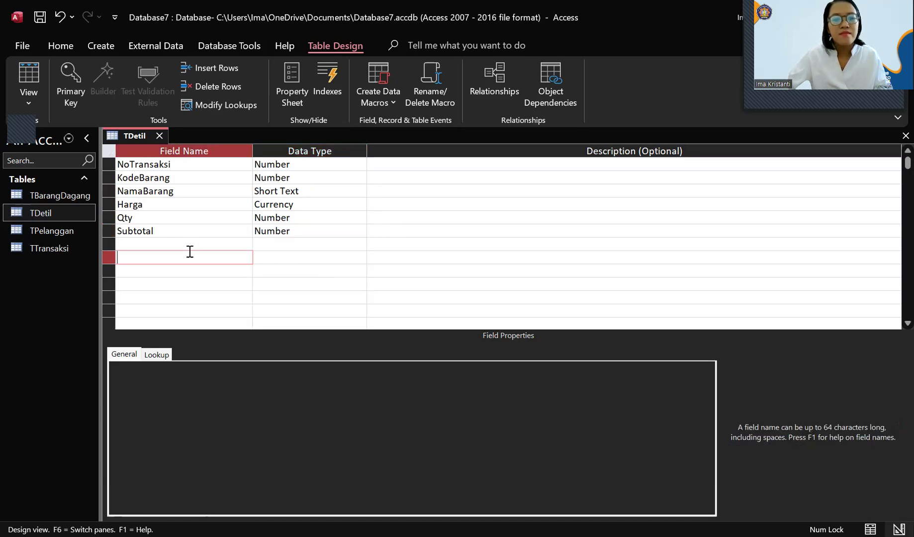
click(295, 231)
click(359, 231)
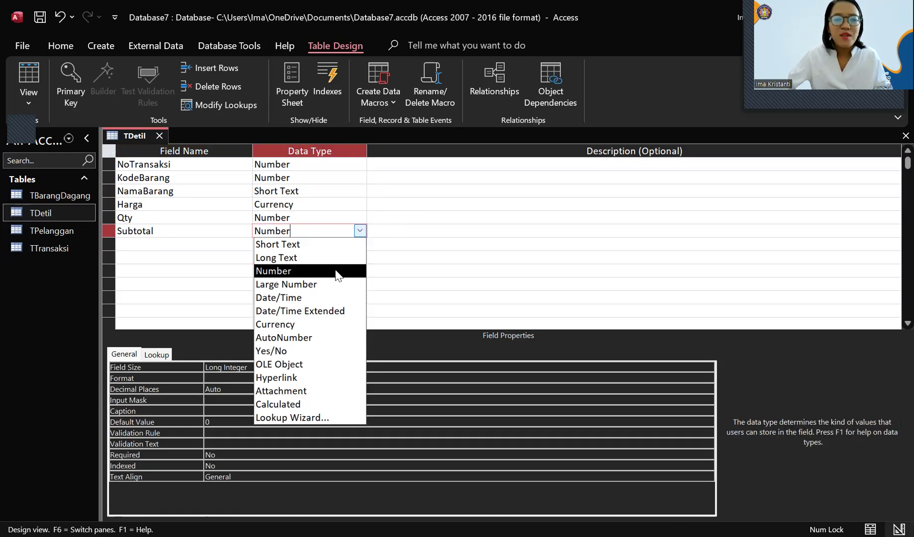
click(300, 324)
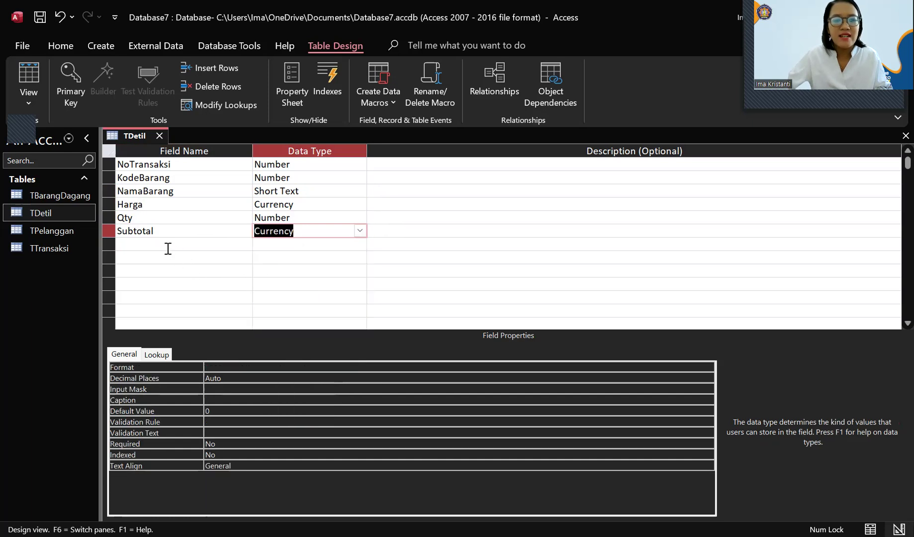
- Save the TDetil table design and close the table
key(Down)
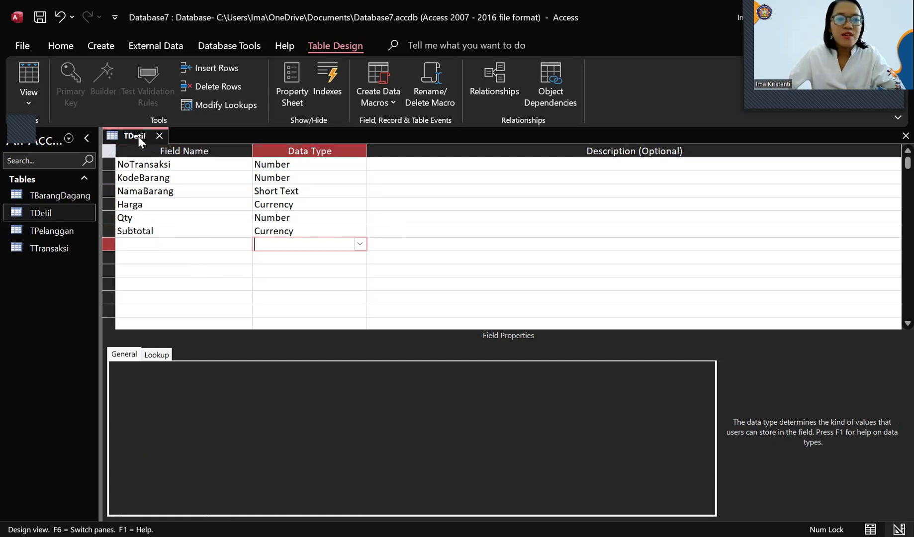
key(ctrl+s)
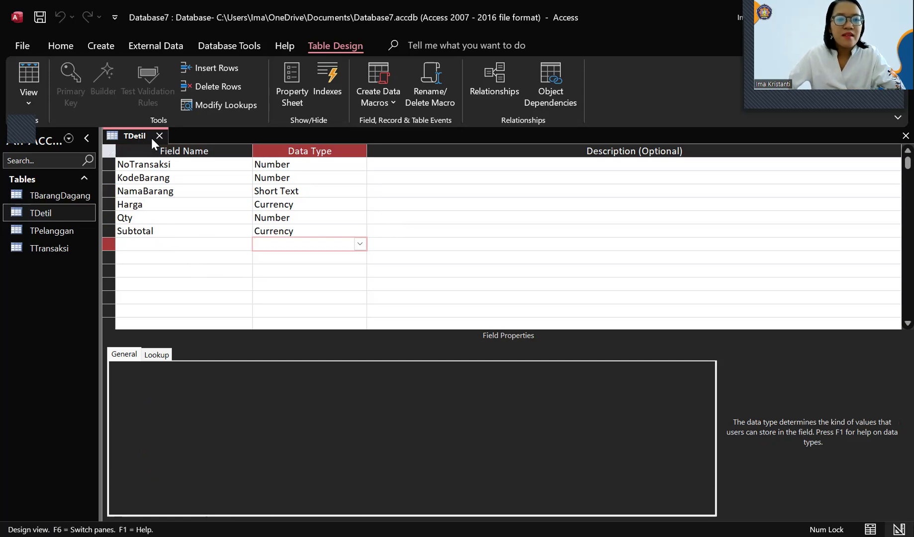
click(159, 136)
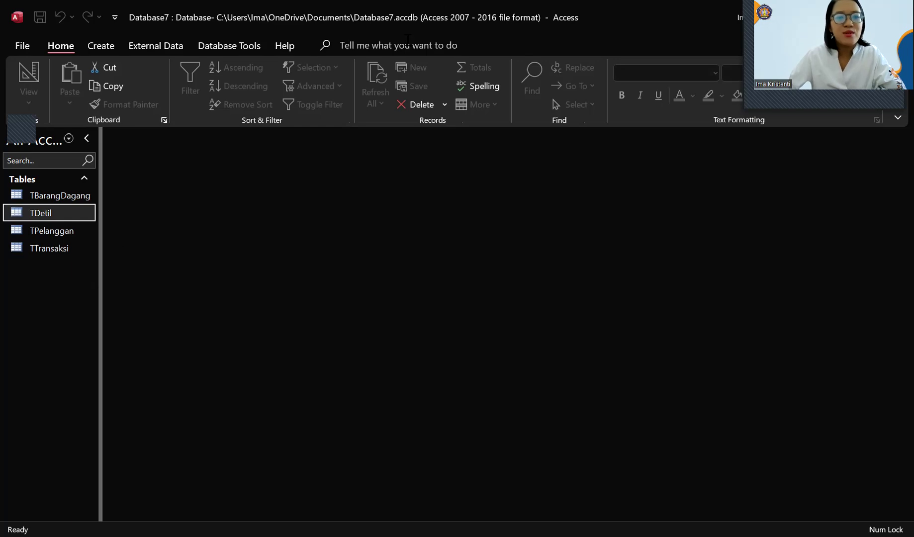
- Open the Relationships window and add the TBarangDagang, TDetil, TTransaksi and TPelanggan tables to it
click(291, 45)
click(257, 46)
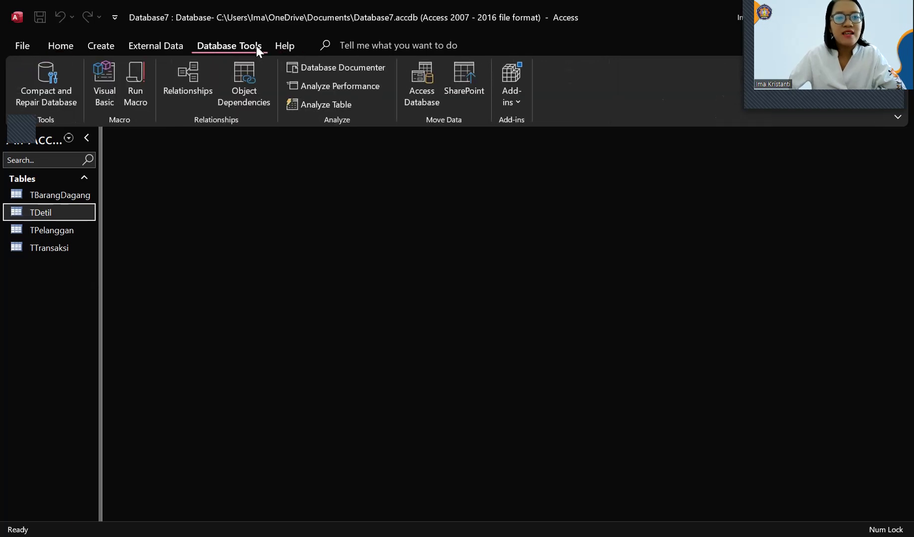
click(200, 78)
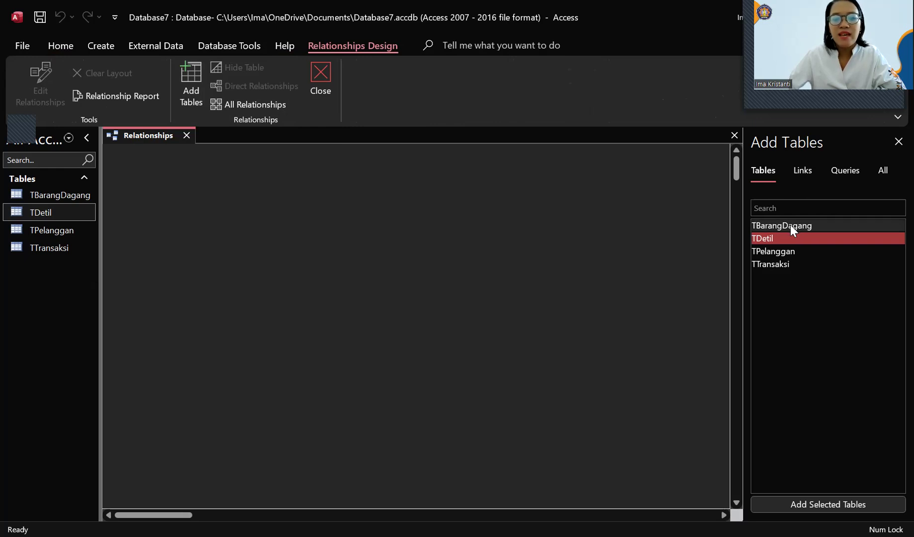
double_click(790, 224)
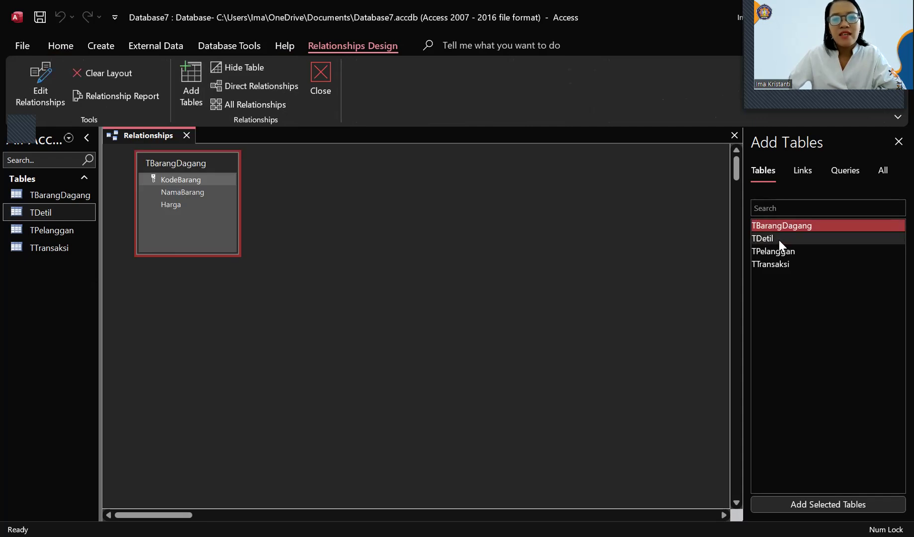
double_click(778, 239)
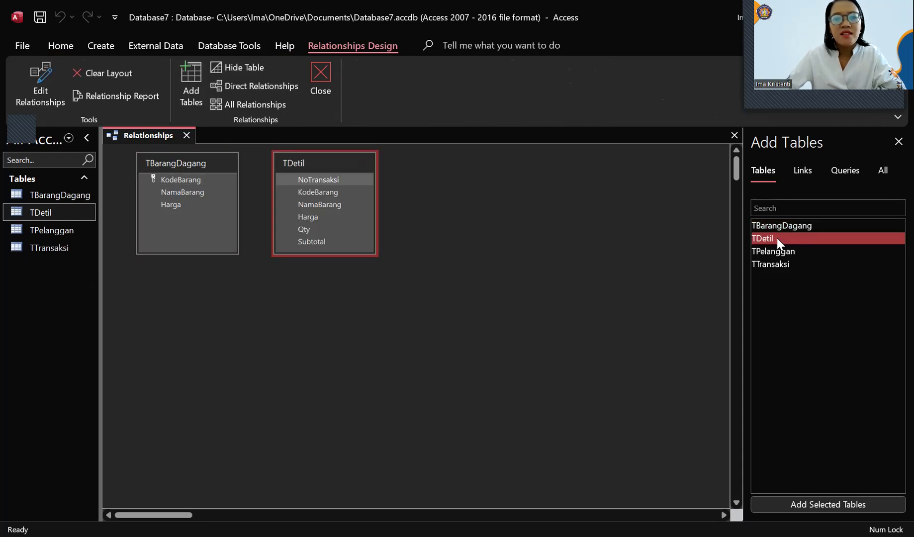
double_click(786, 264)
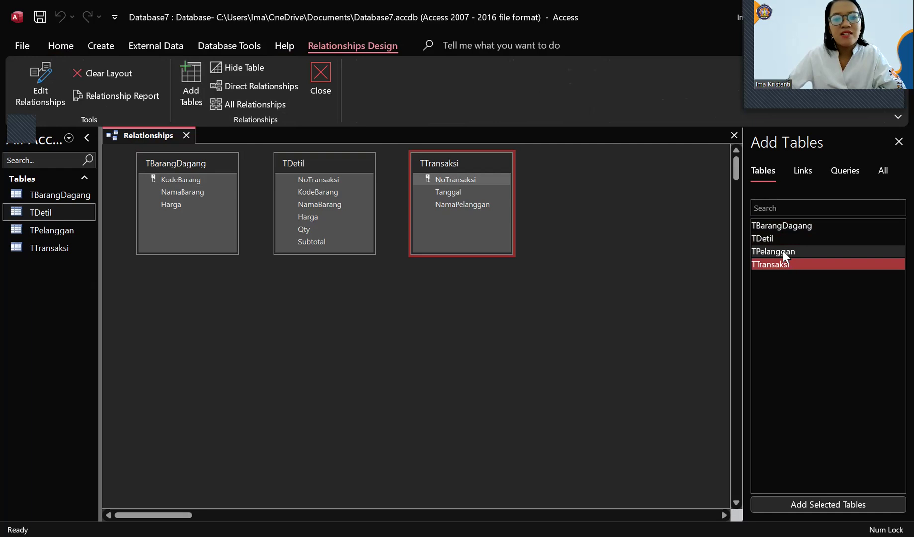
double_click(783, 251)
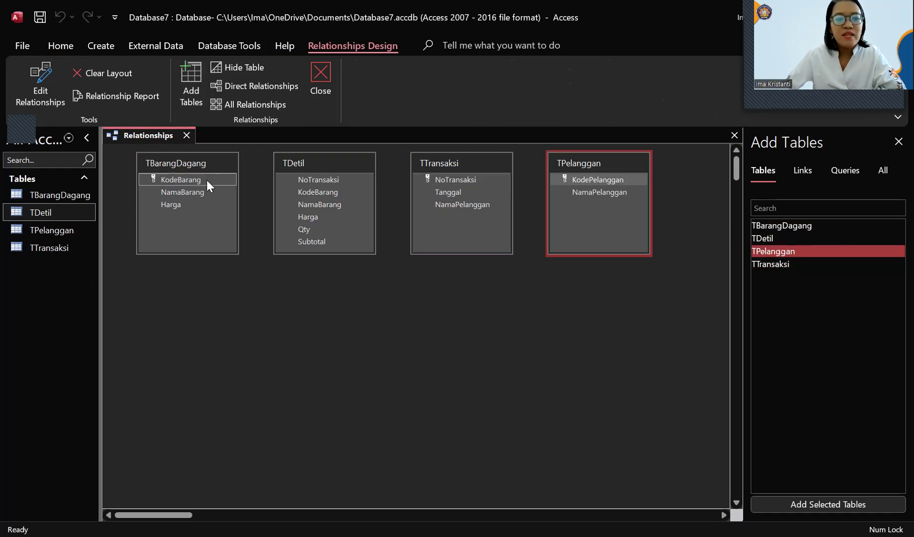
- Create relationships linking TBarangDagang to TDetil on KodeBarang and TDetil to TTransaksi on NoTransaksi
drag(206, 180, 312, 191)
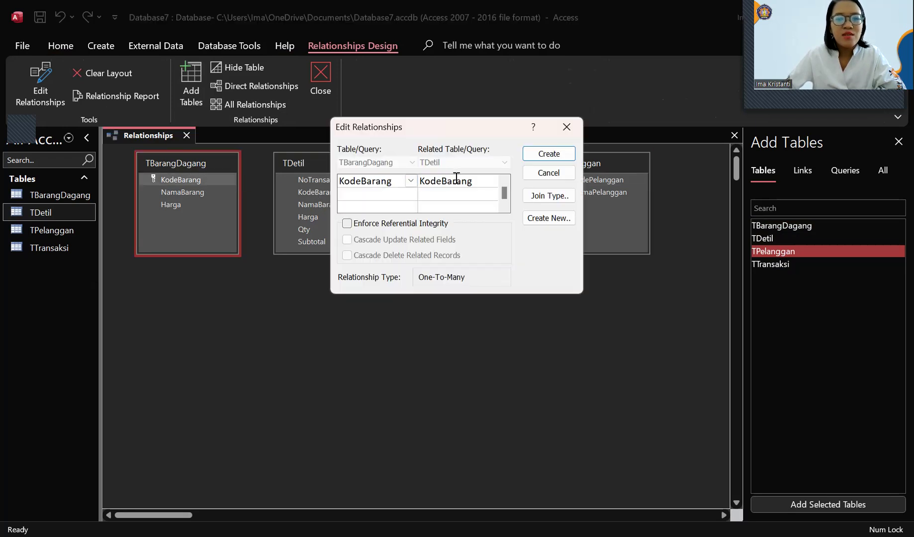
click(544, 154)
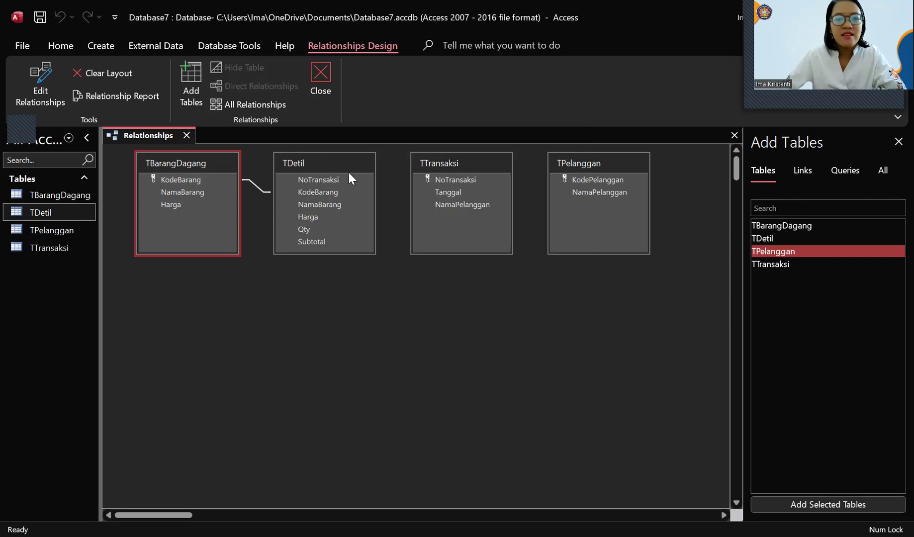
key(Up)
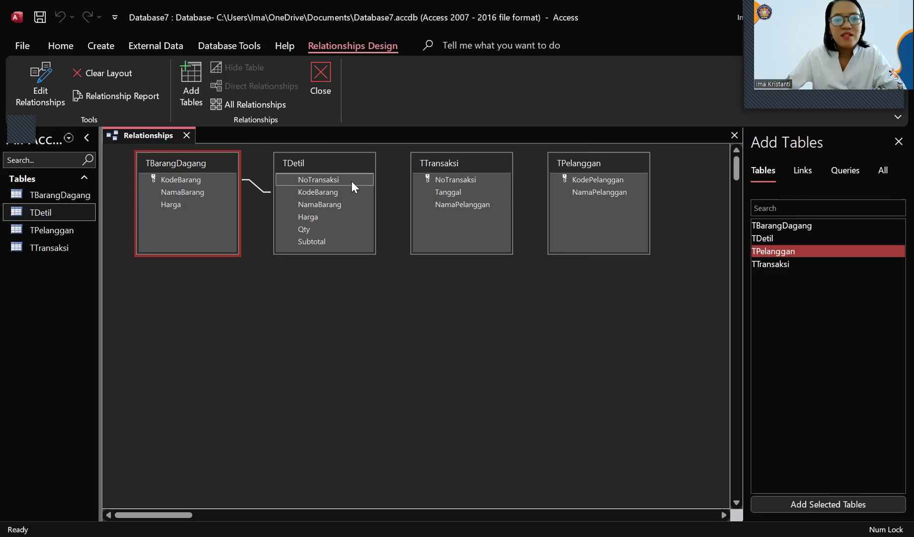
drag(353, 181, 439, 180)
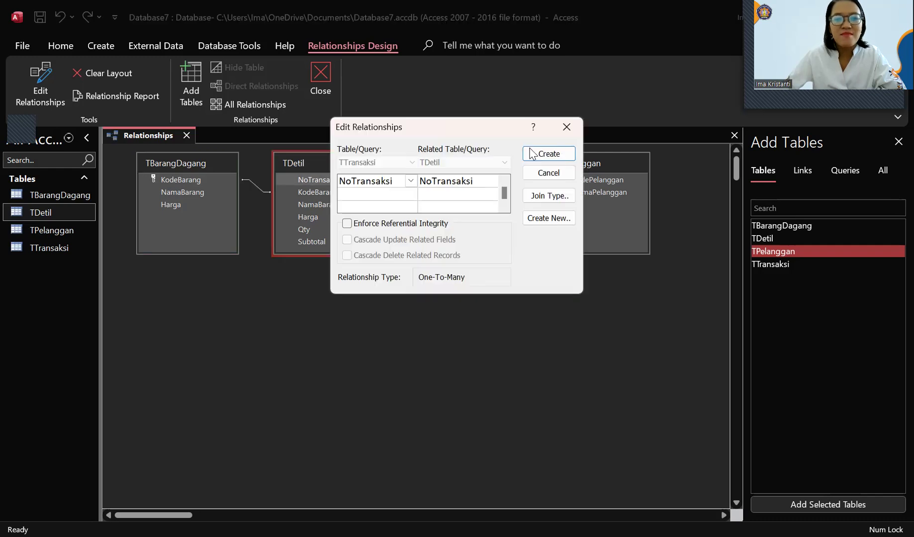
click(527, 151)
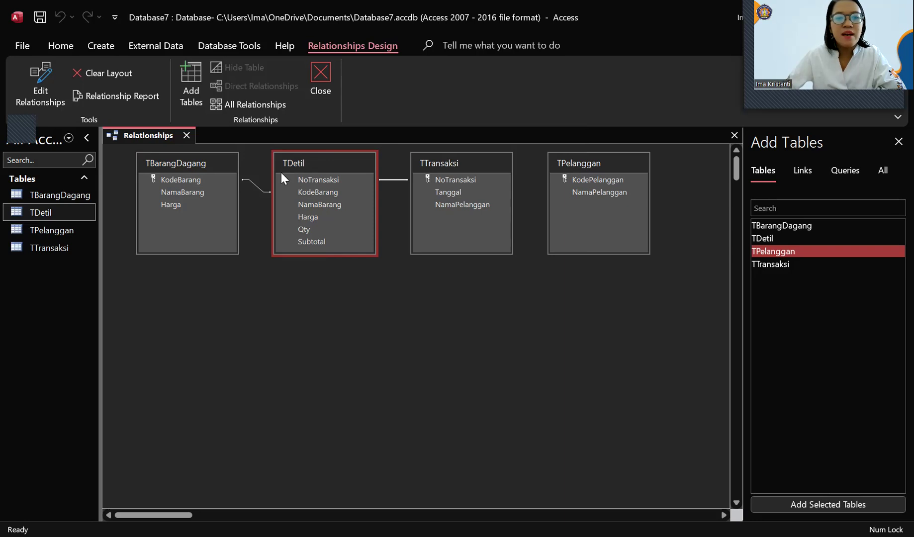
- Create a relationship linking NamaPelanggan in TTransaksi to KodePelanggan in TPelanggan
click(35, 80)
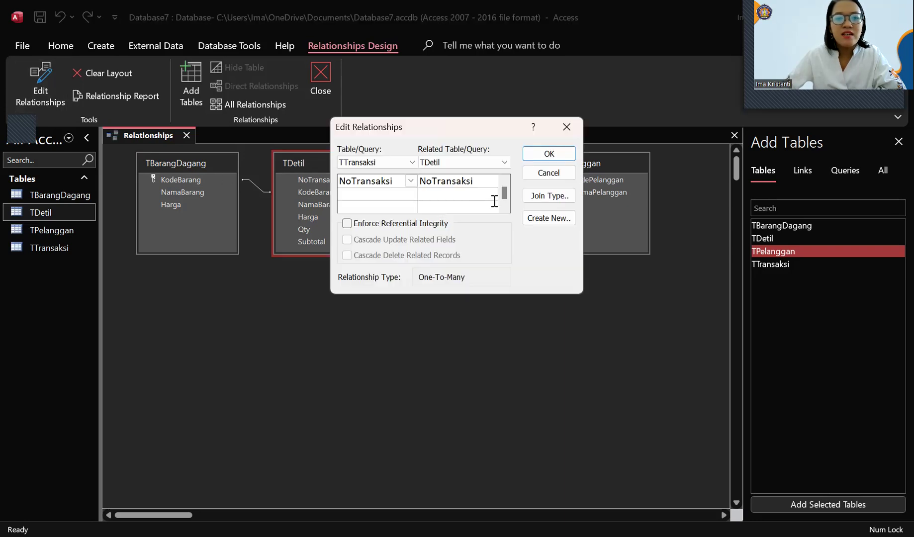
click(548, 221)
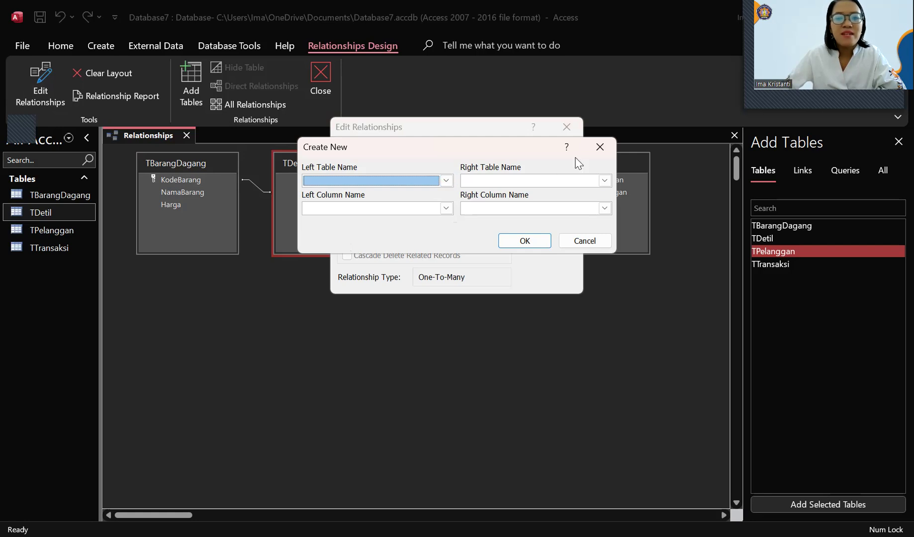
click(446, 181)
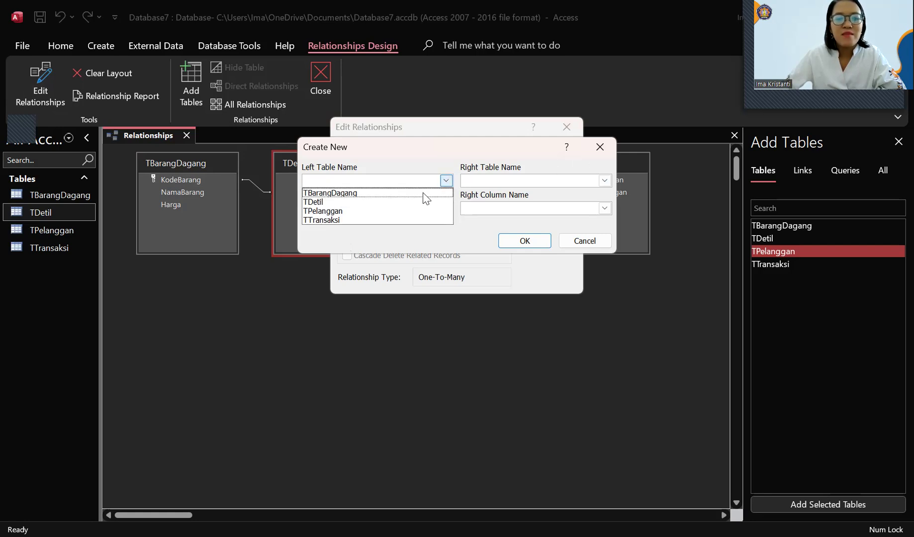
click(421, 221)
click(604, 181)
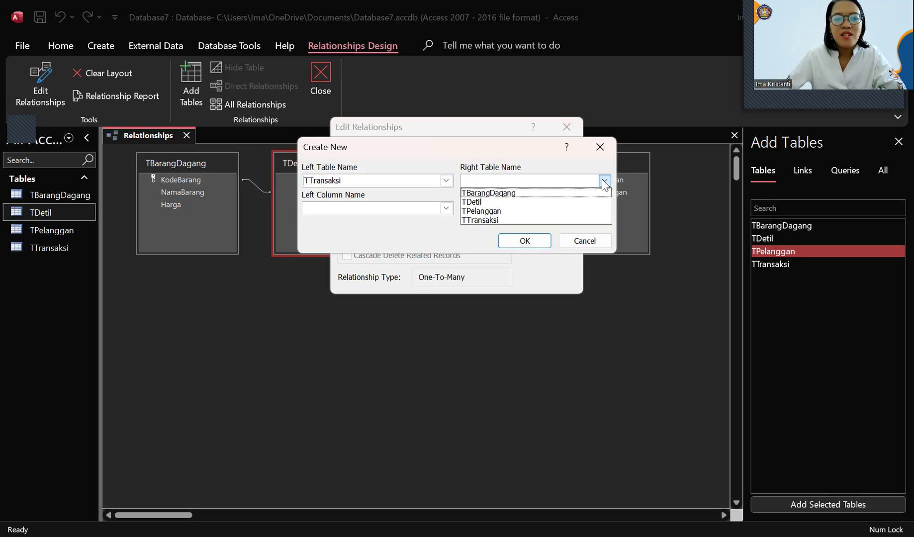
click(577, 211)
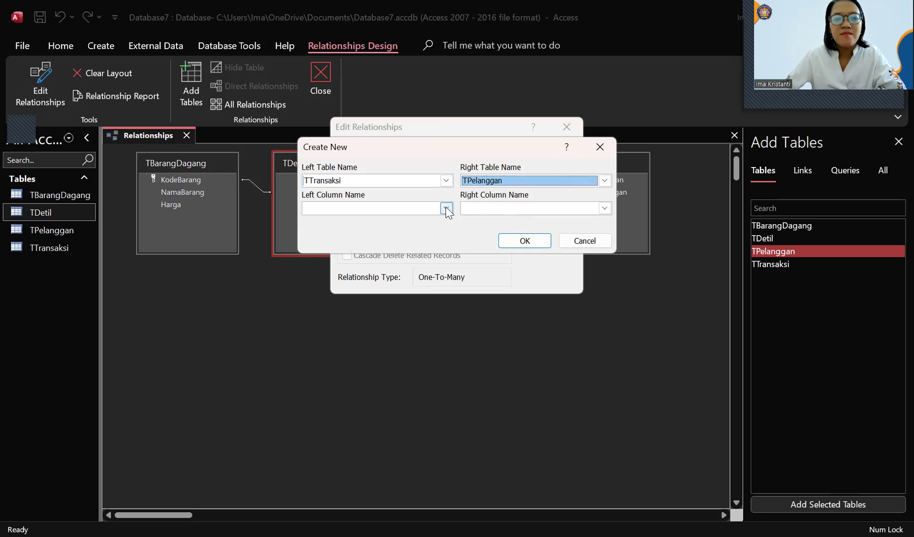
click(446, 208)
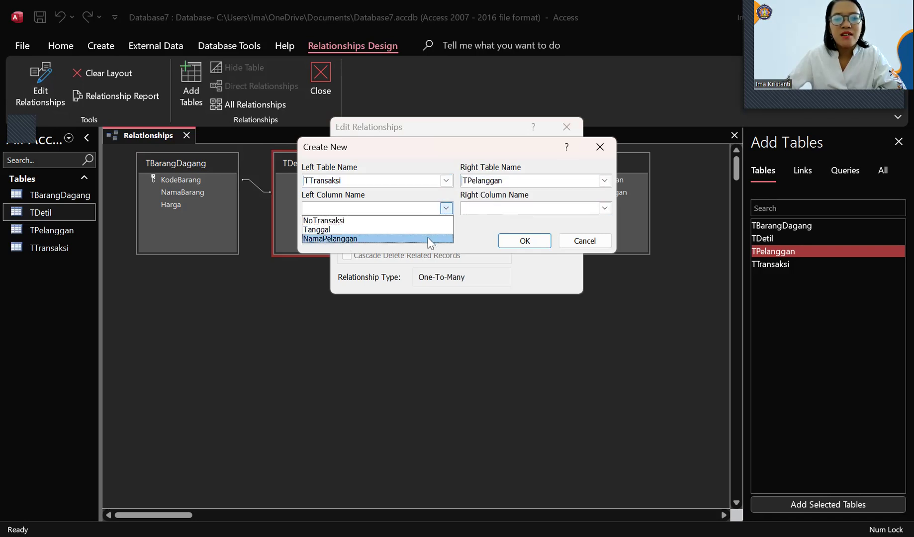
click(431, 239)
click(605, 209)
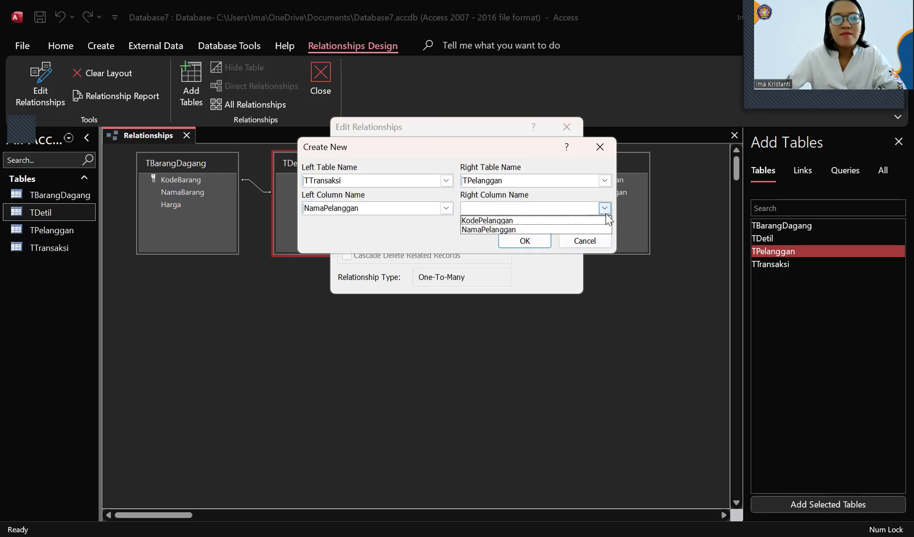
click(580, 221)
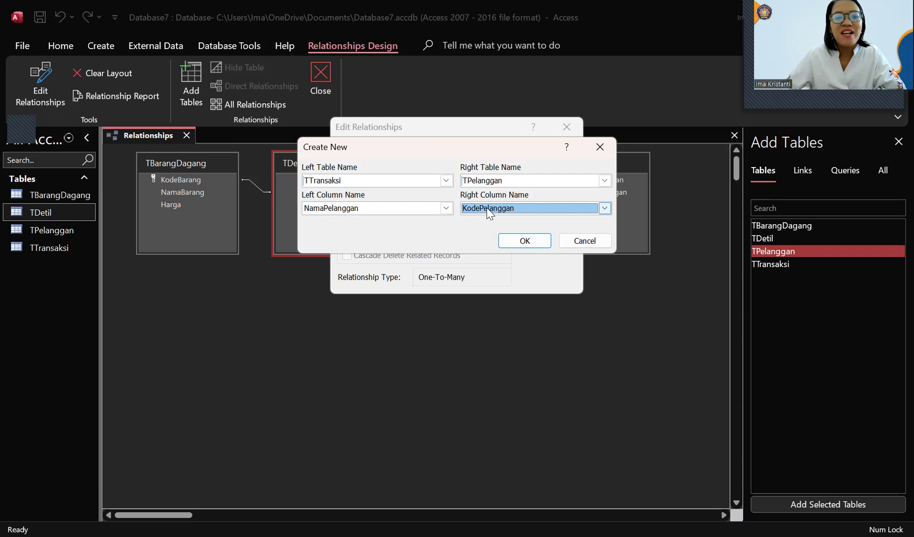
click(532, 245)
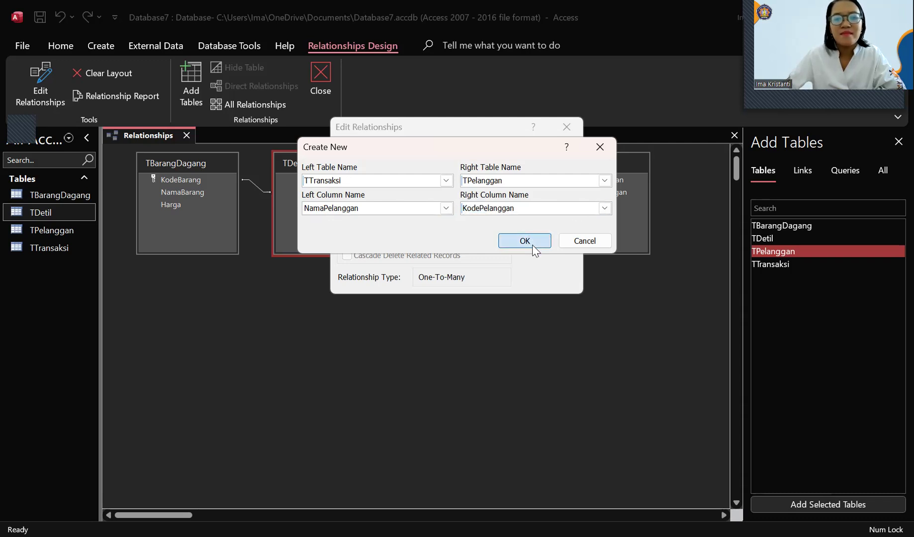
click(552, 149)
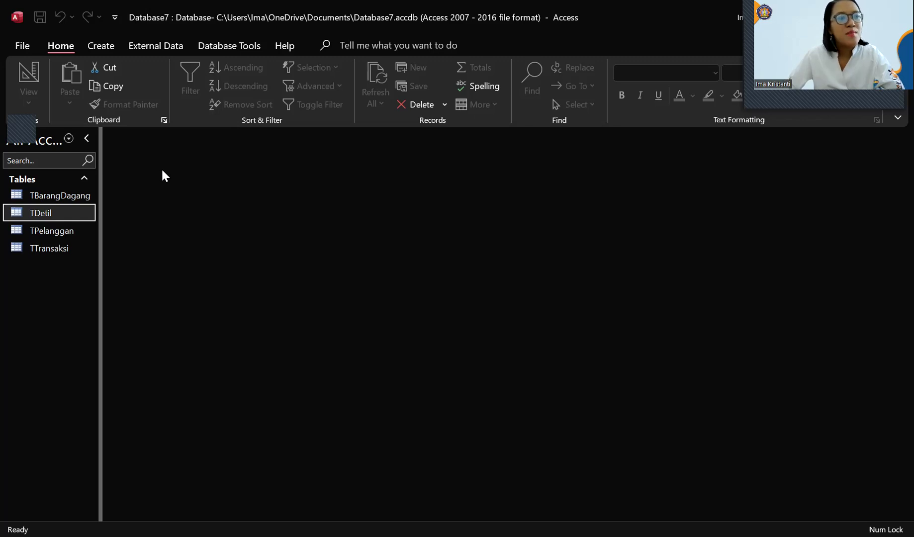
- Open the TTransaksi table in Design View and set the NamaPelanggan field's lookup display control to Combo Box
click(45, 249)
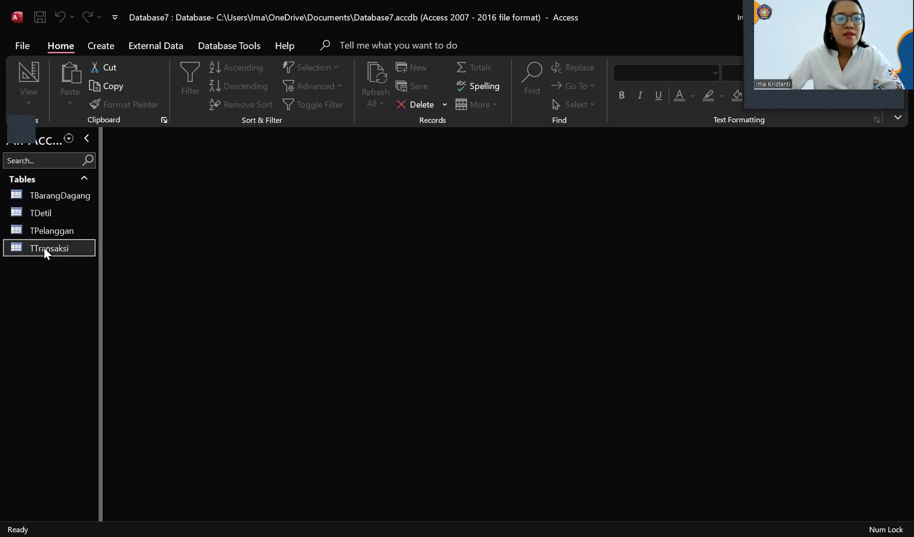
right_click(52, 250)
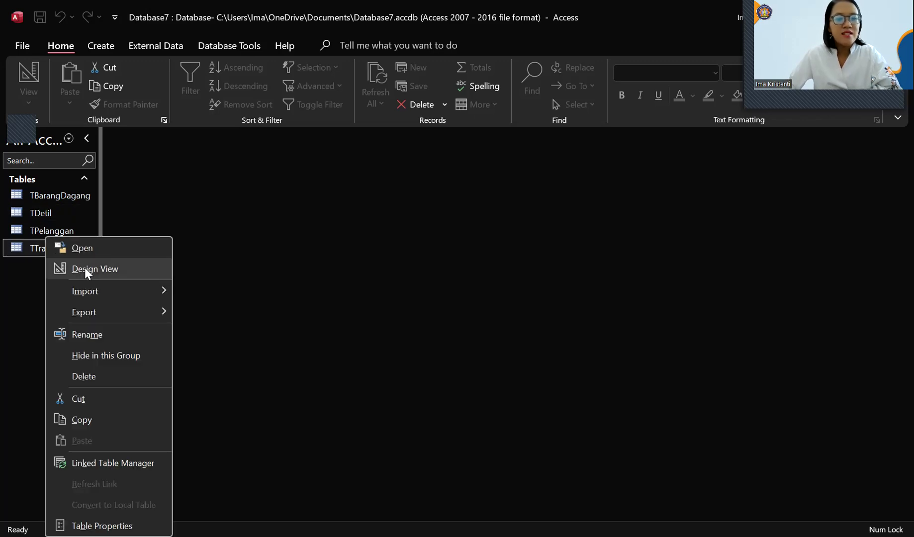
click(84, 268)
click(305, 191)
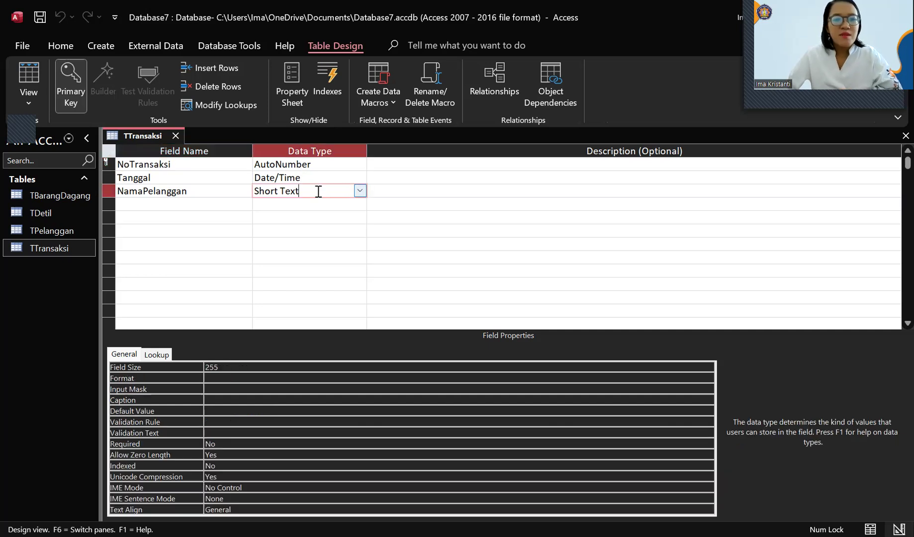
click(360, 192)
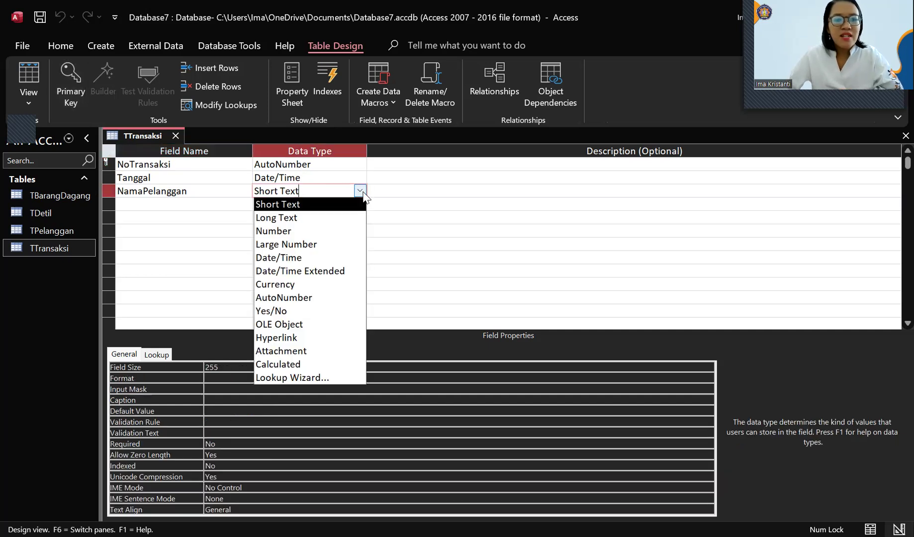
click(426, 208)
click(158, 354)
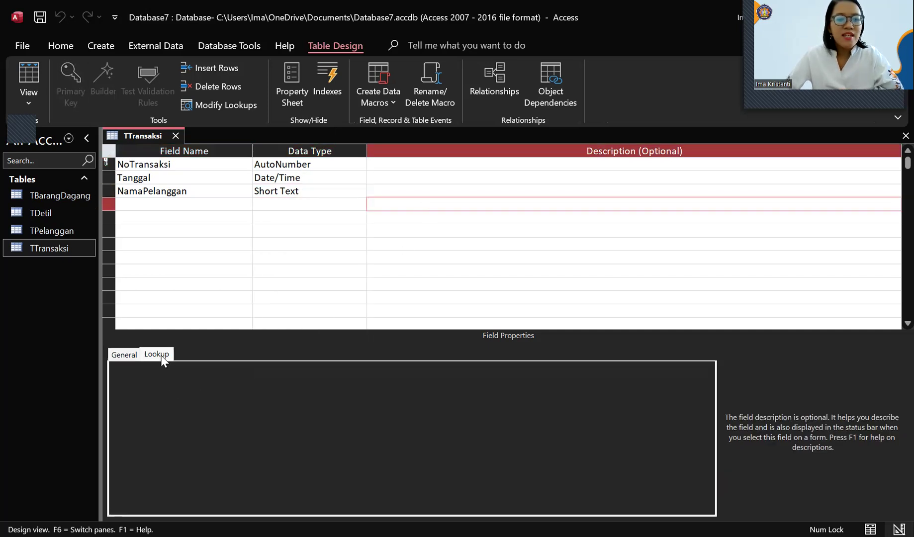
click(280, 190)
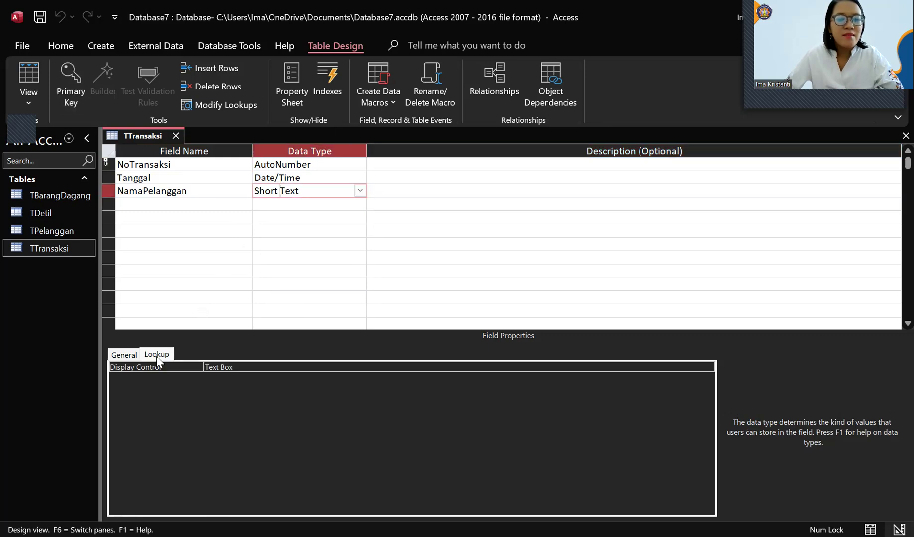
click(708, 367)
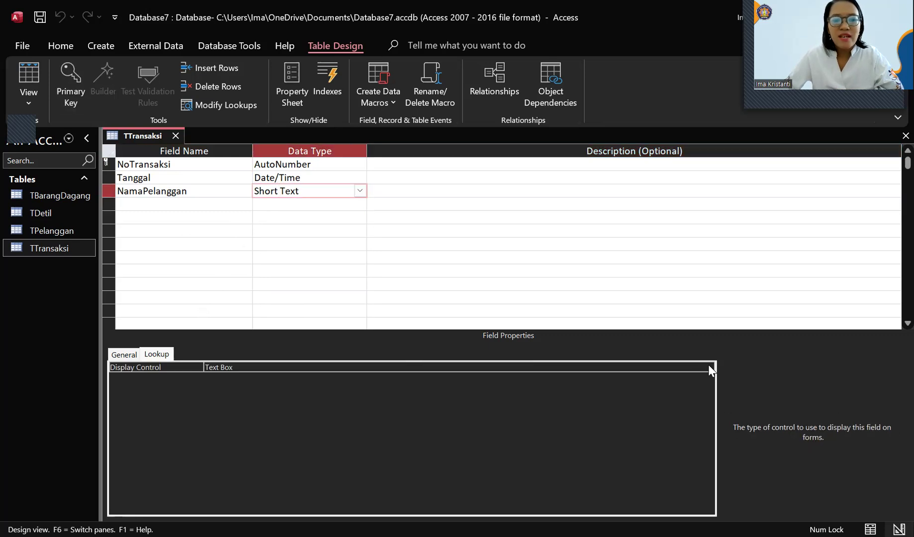
click(707, 367)
click(546, 398)
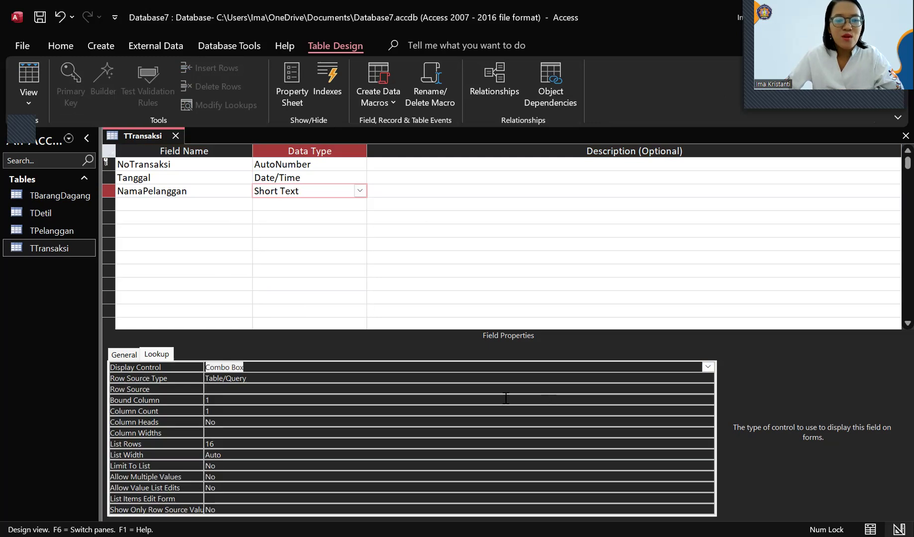
- Build the NamaPelanggan lookup's row source as a query on TPelanggan with the KodePelanggan and NamaPelanggan fields
click(209, 390)
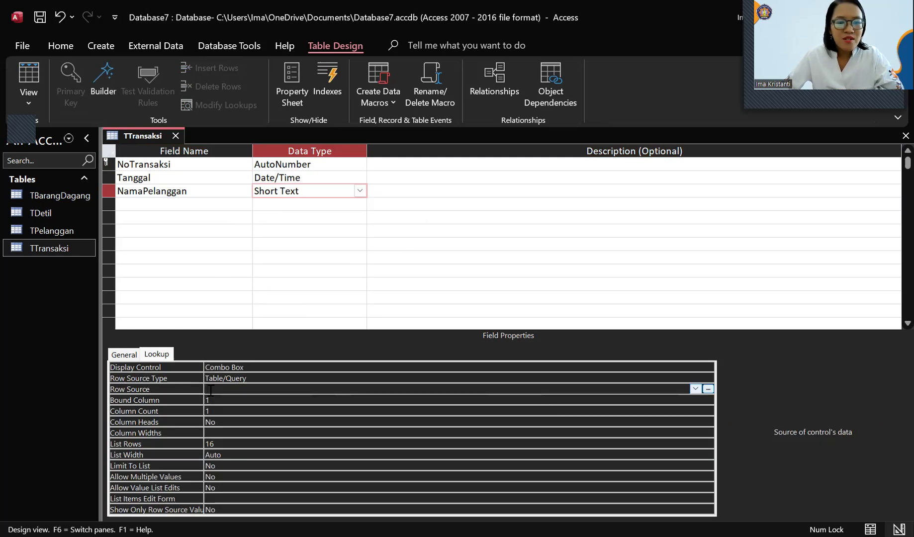
click(708, 390)
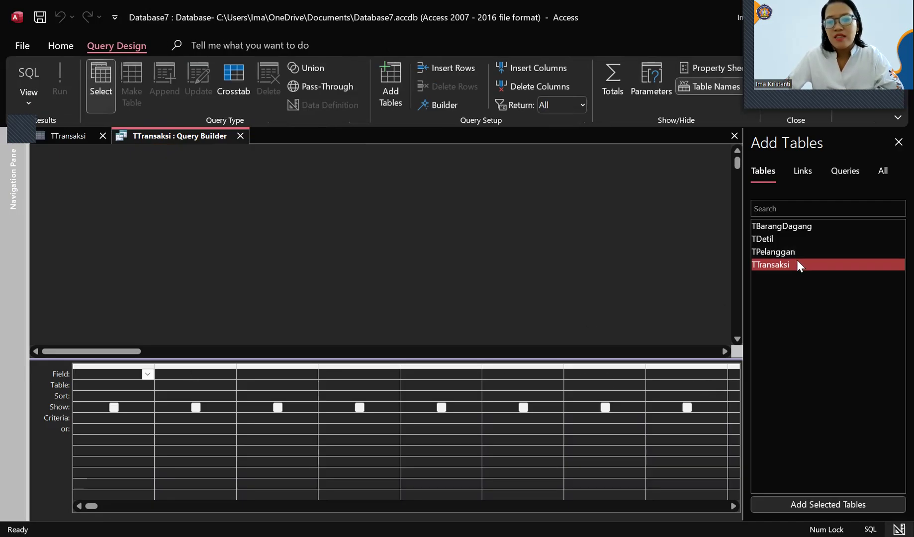
double_click(791, 251)
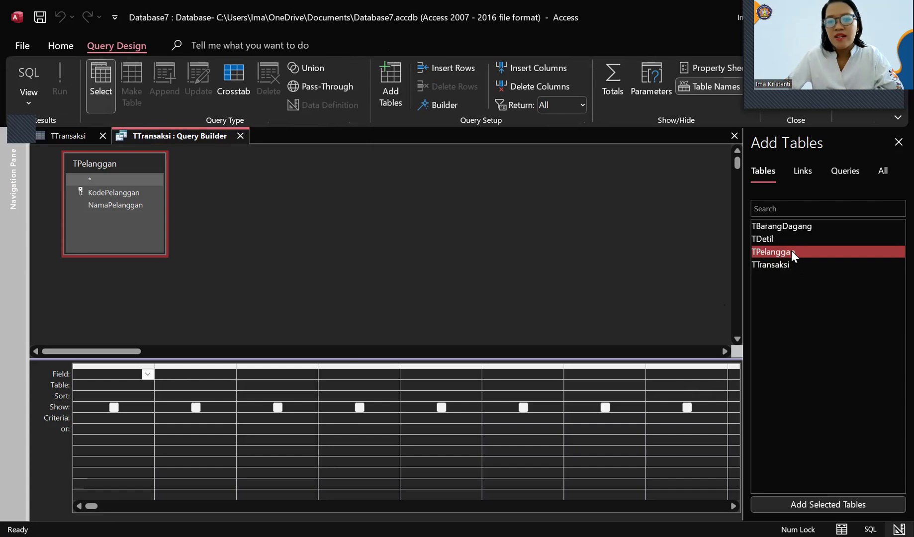
double_click(112, 195)
double_click(117, 207)
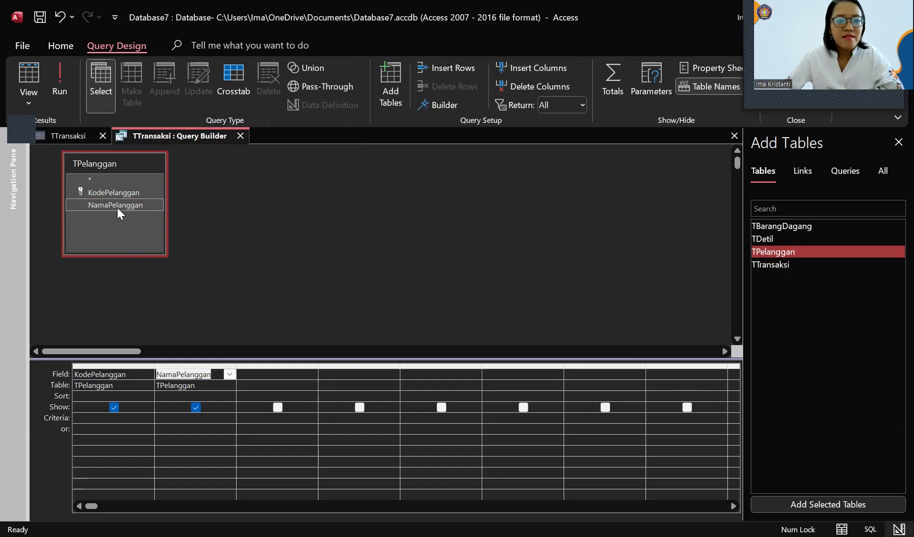
drag(177, 134, 203, 146)
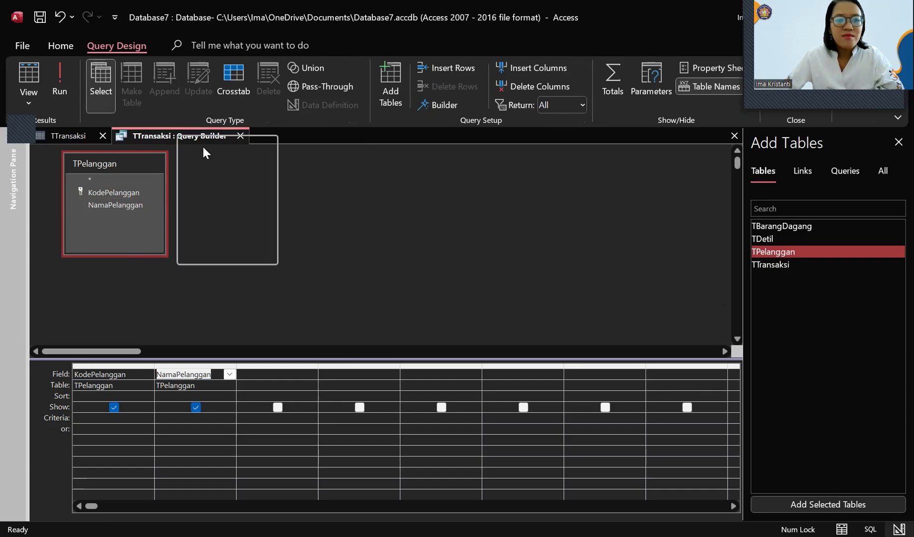
click(240, 137)
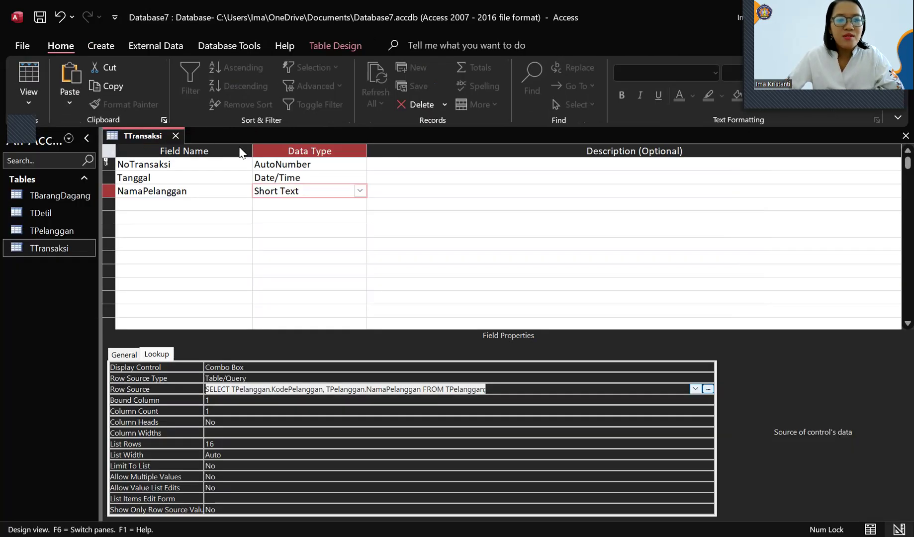
- Set the NamaPelanggan lookup's column count to 2 and its column heads to Yes
click(215, 402)
click(198, 411)
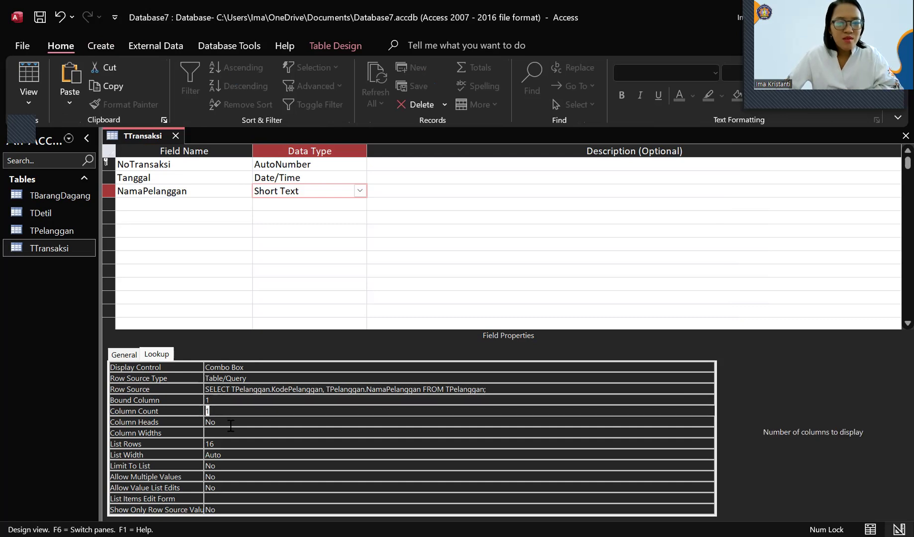
text(2)
key(Return)
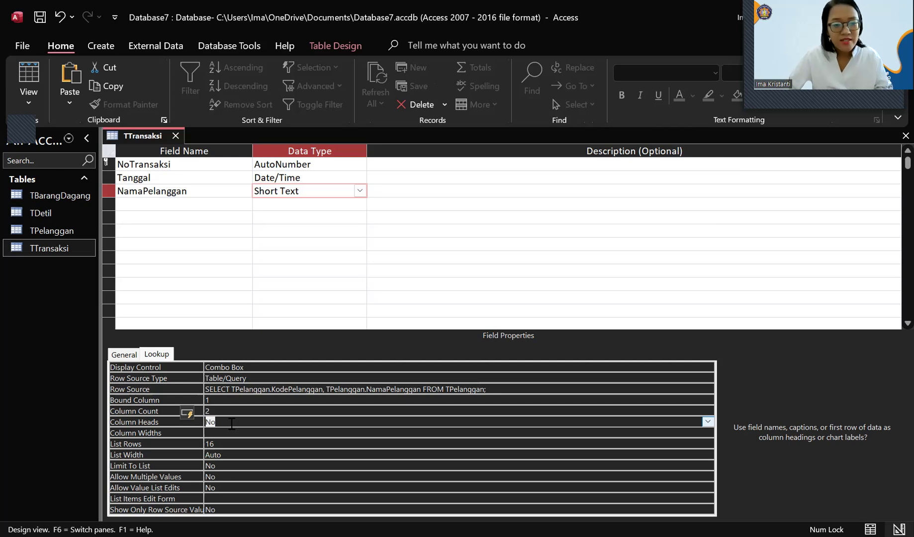
click(232, 424)
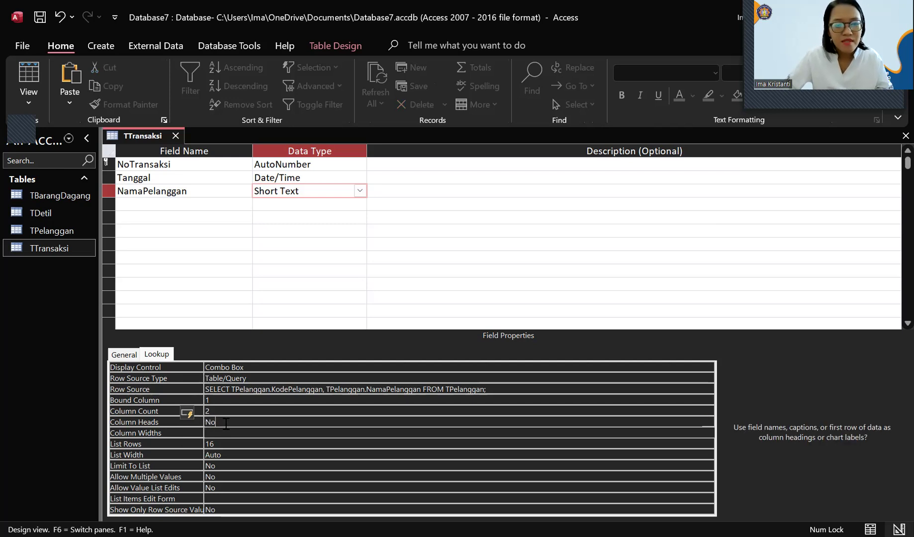
click(708, 421)
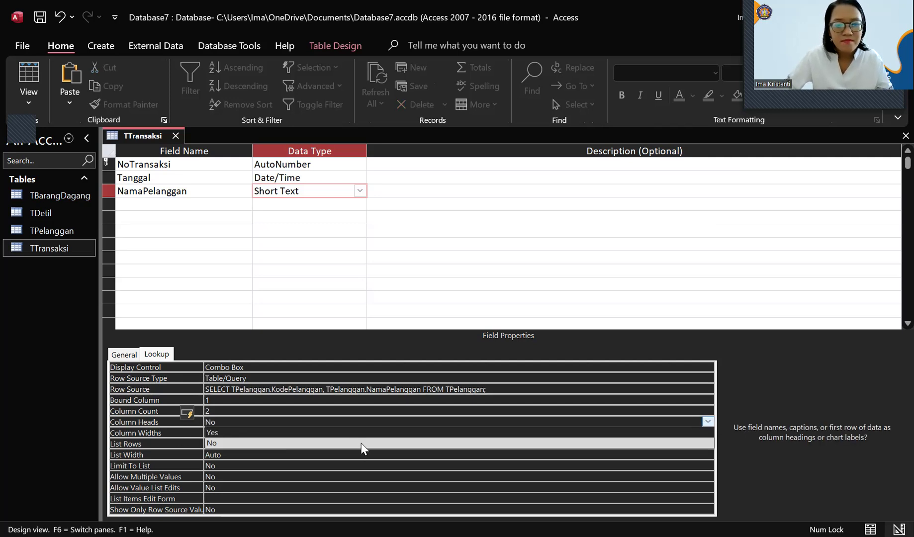
click(368, 432)
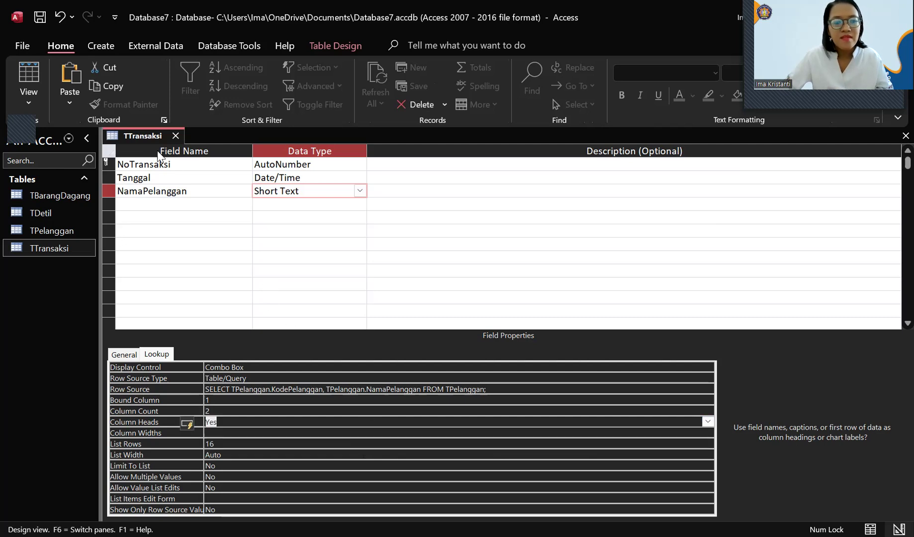
- Save the TTransaksi table design and close the table
right_click(152, 135)
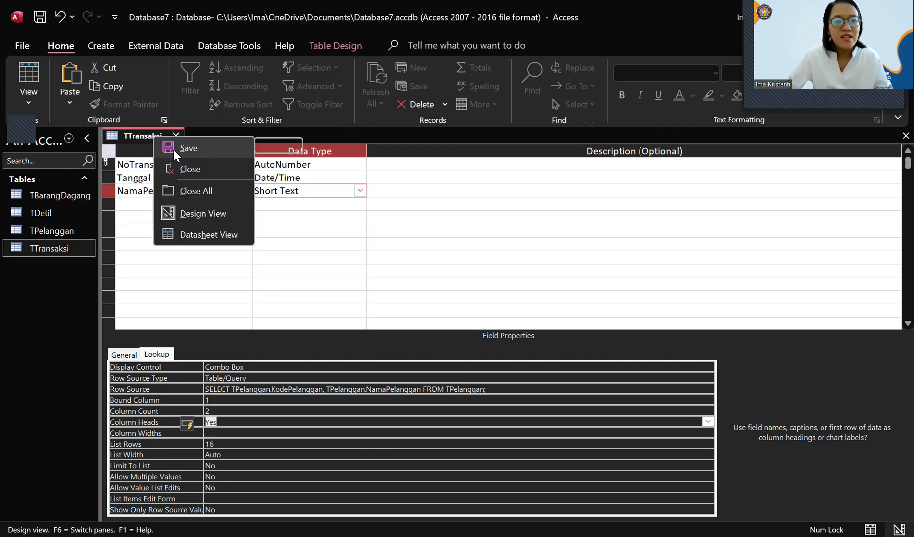
click(171, 148)
click(175, 135)
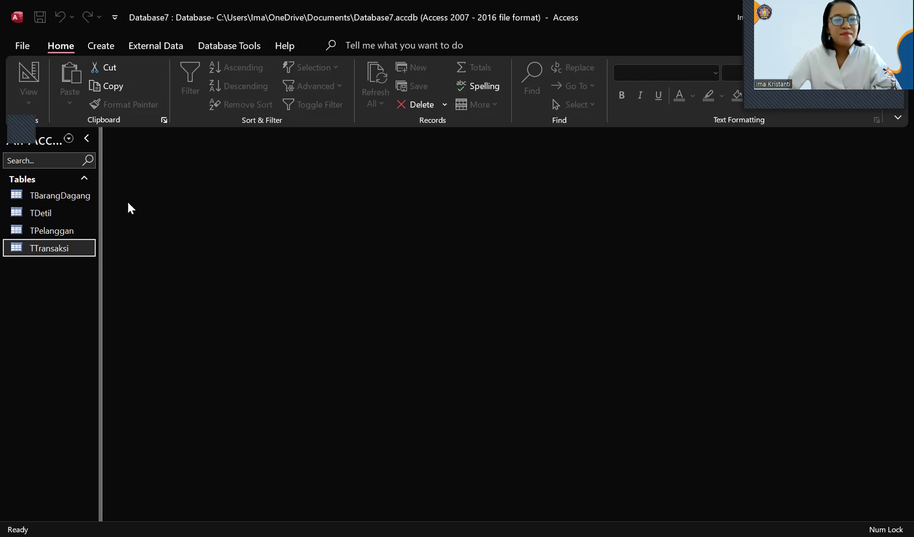
- Open the TDetil table in Design View and set the KodeBarang field's lookup display control to Combo Box
click(56, 213)
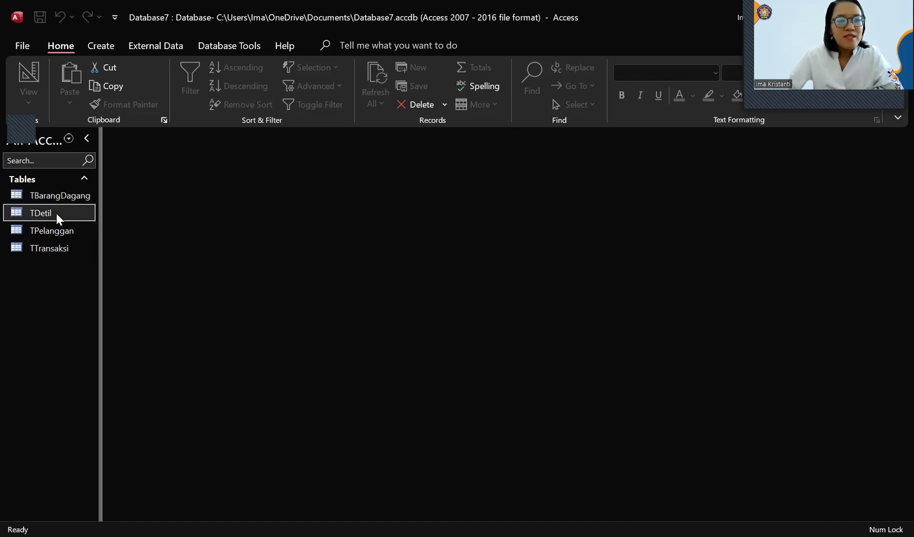
drag(56, 213, 85, 245)
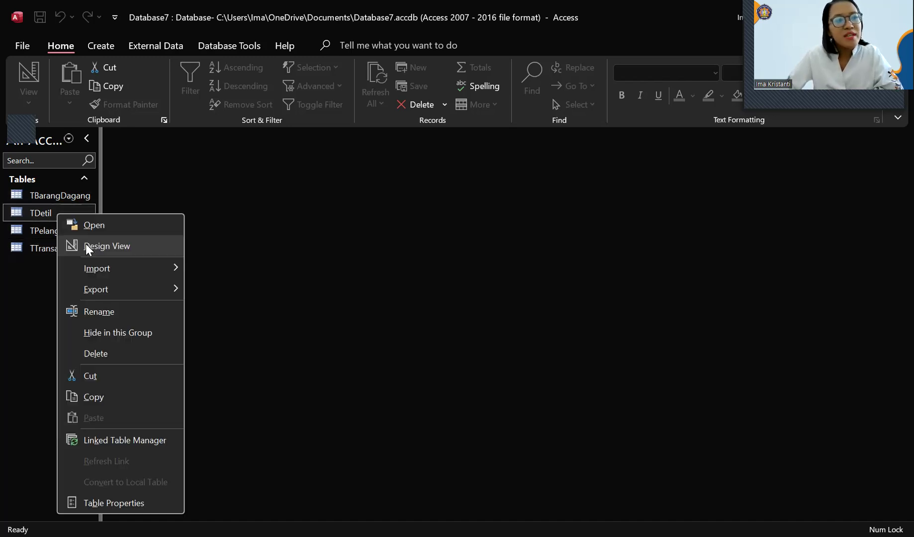
click(87, 246)
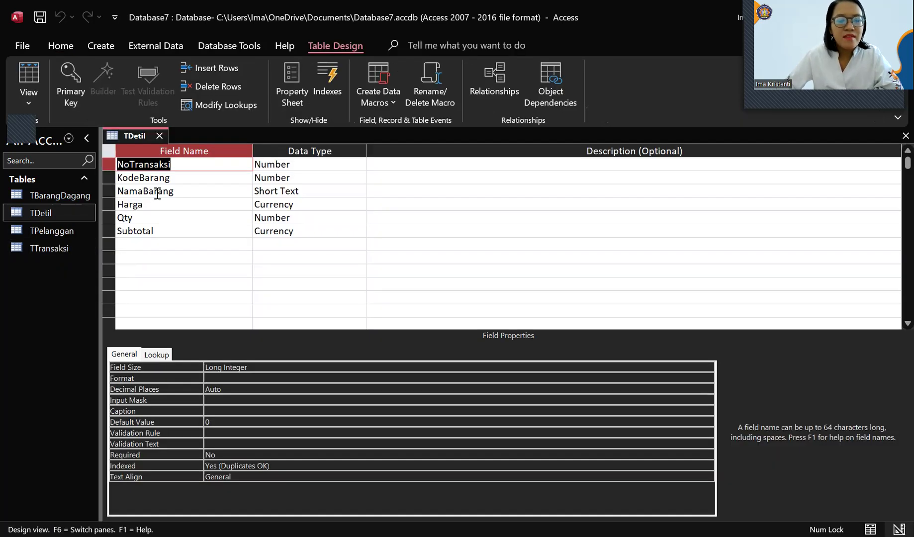
click(251, 178)
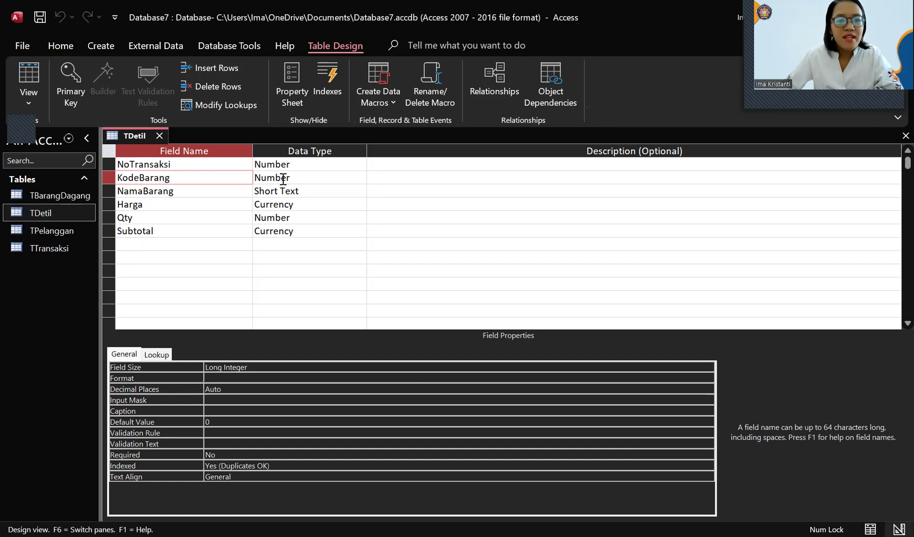
click(285, 178)
click(156, 354)
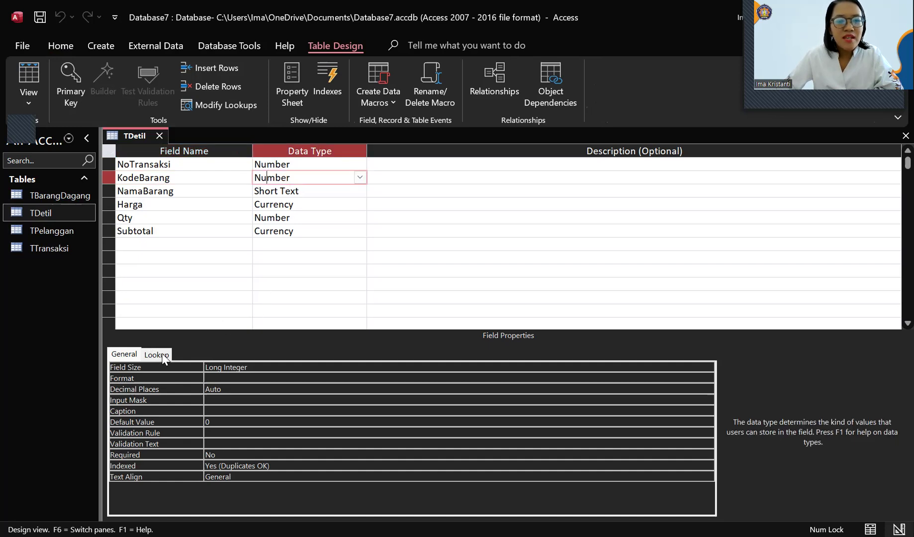
click(245, 367)
click(706, 367)
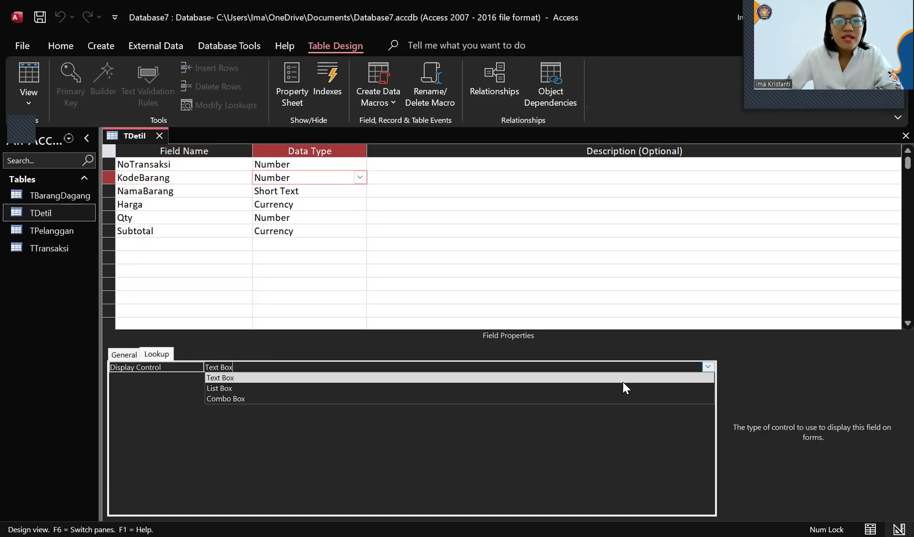
click(622, 398)
- Build the KodeBarang lookup's row source as a query on TBarangDagang with the KodeBarang, NamaBarang and Harga fields, saving and closing the query
click(700, 390)
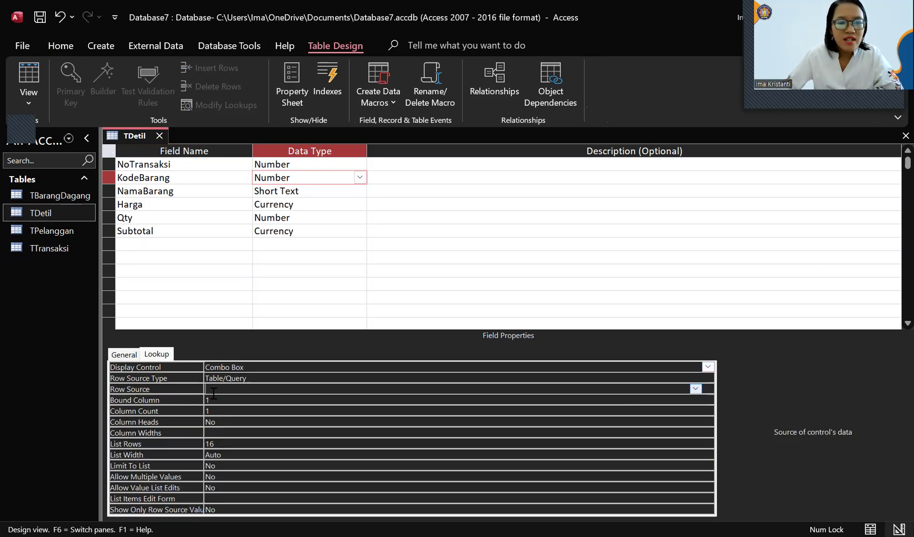
click(708, 389)
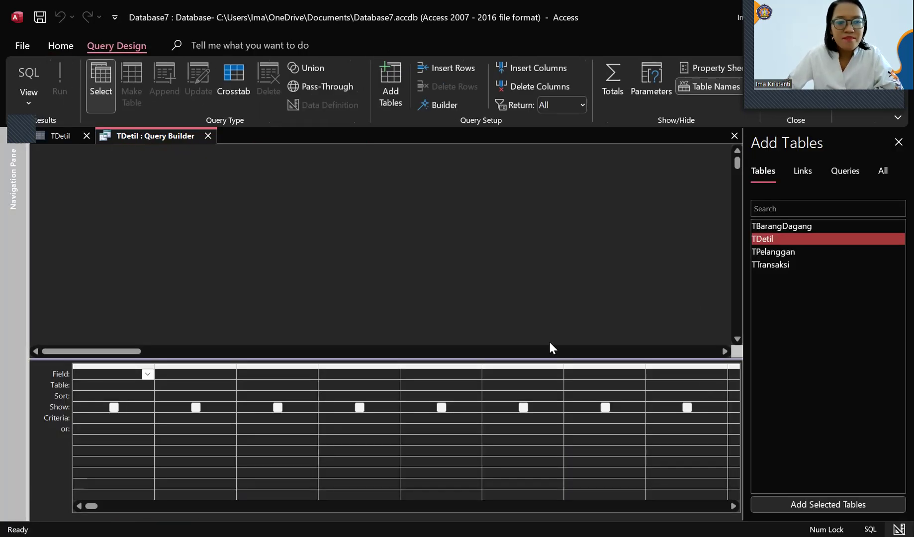
double_click(774, 225)
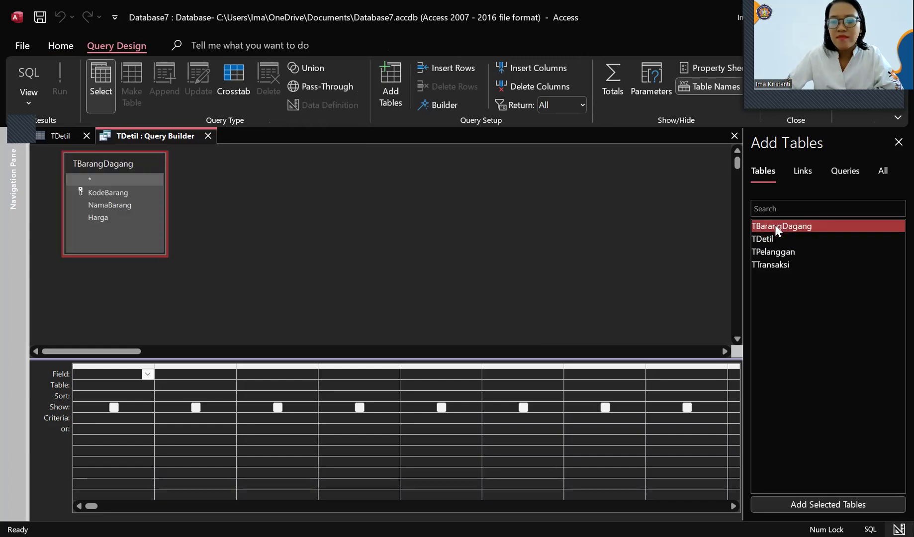
click(113, 192)
double_click(112, 192)
double_click(120, 207)
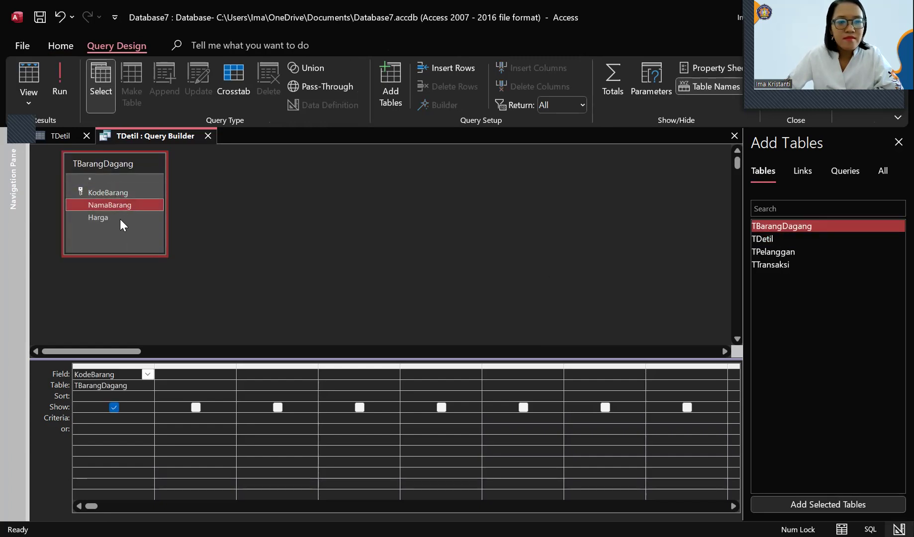
double_click(120, 219)
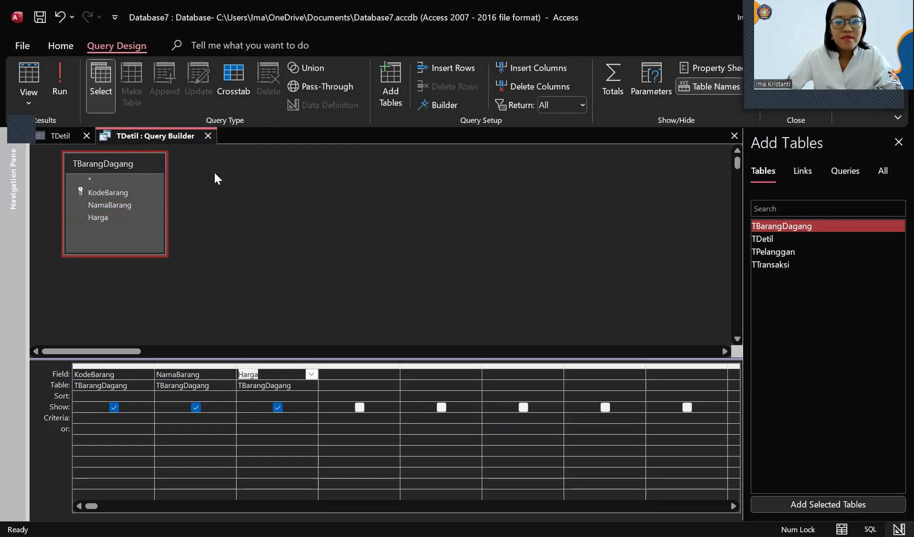
right_click(190, 135)
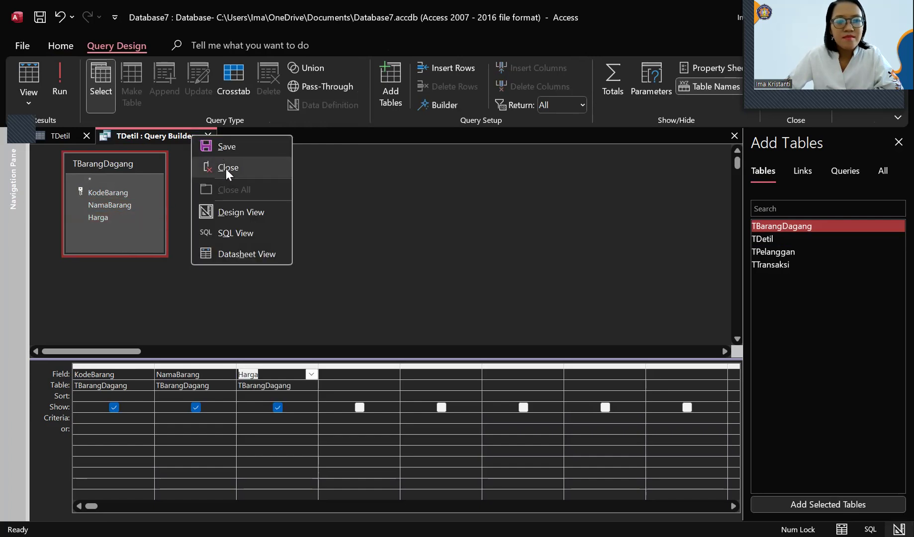
click(223, 150)
click(209, 134)
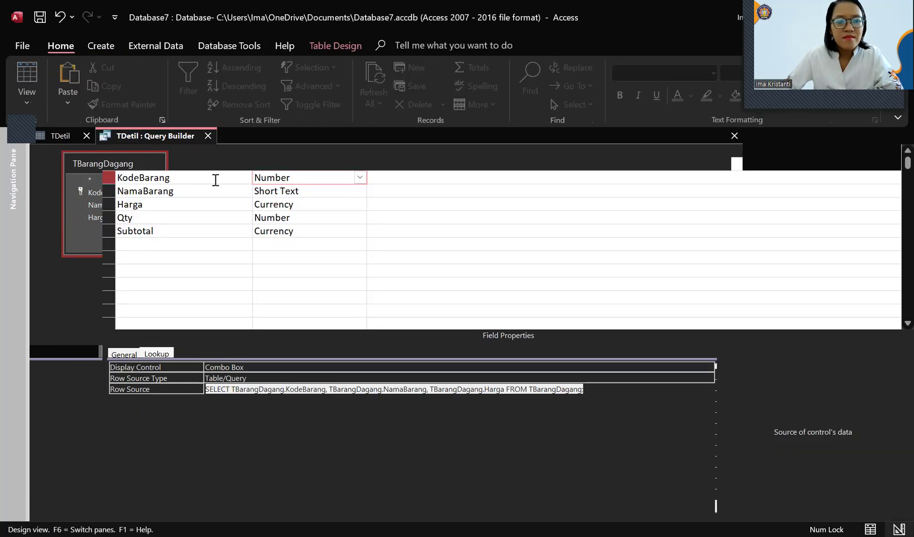
- Set the KodeBarang lookup's column count to 3 and its column heads to Yes
click(217, 401)
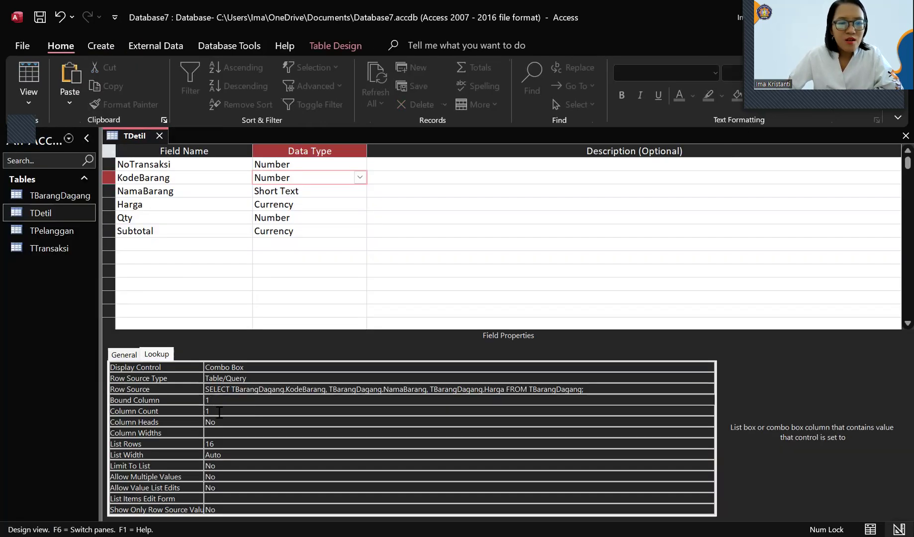
key(Down)
text(3)
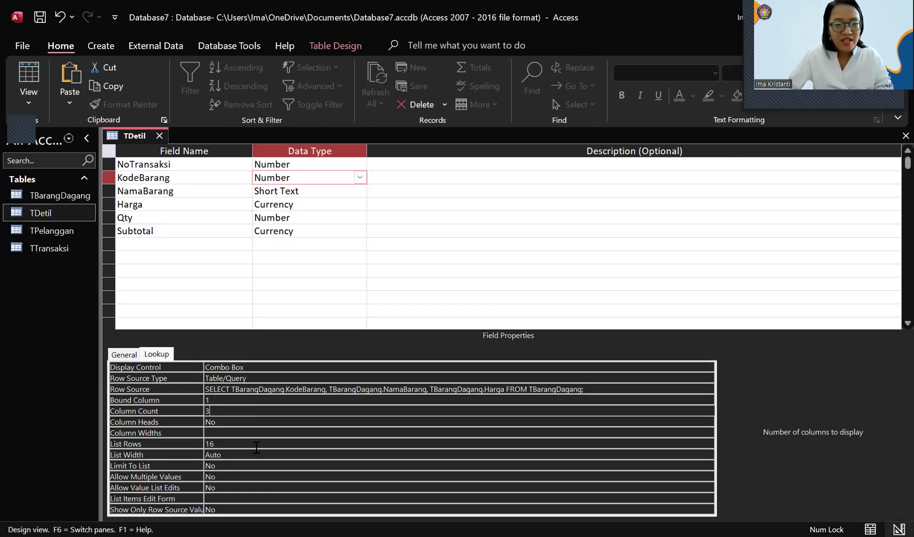
key(Down)
click(708, 421)
click(522, 437)
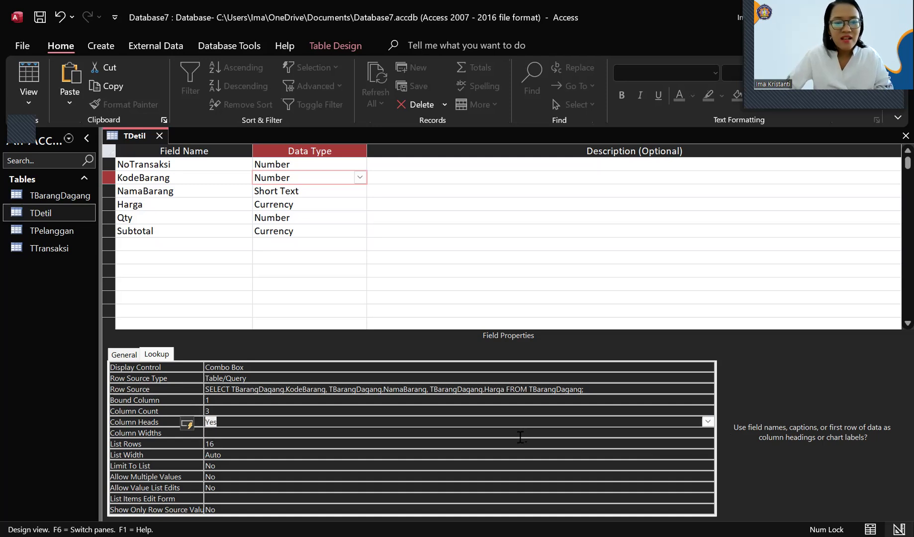
- Save the TDetil table design and close the table
right_click(124, 139)
click(150, 146)
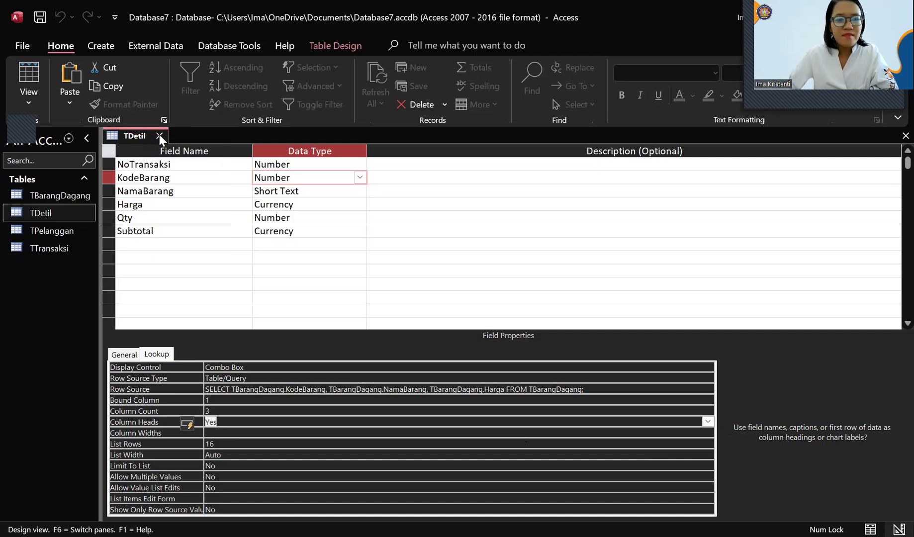
click(159, 136)
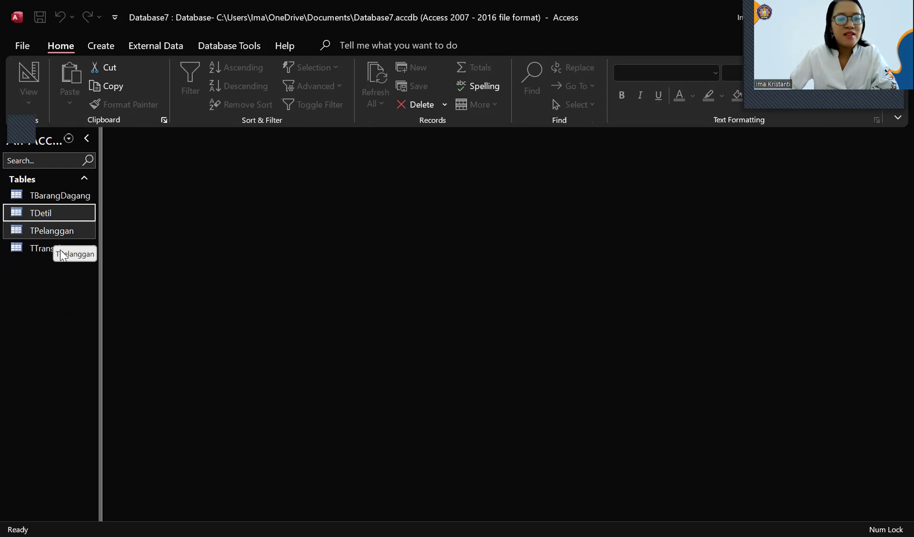
- Open the TBarangDagang table in Datasheet View to examine its NamaBarang and Harga columns, and open the TPelanggan table
double_click(48, 196)
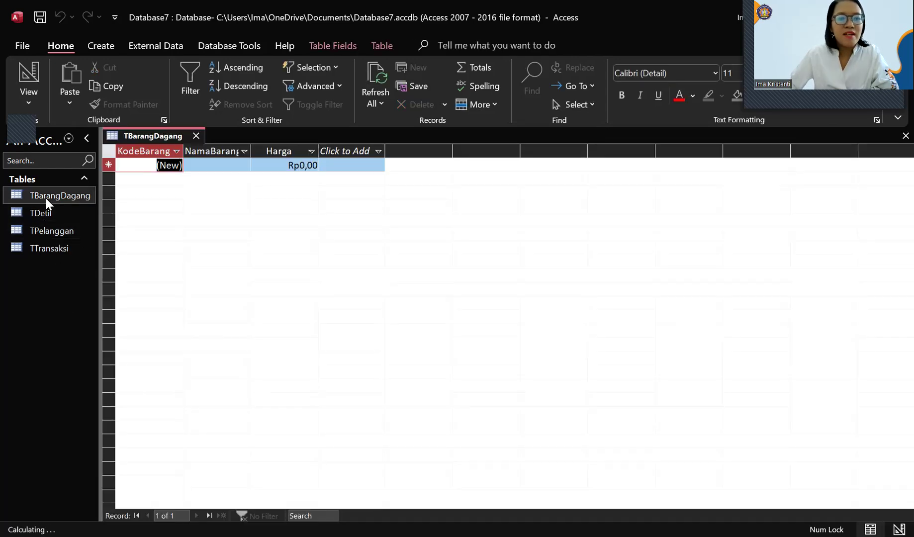
click(240, 166)
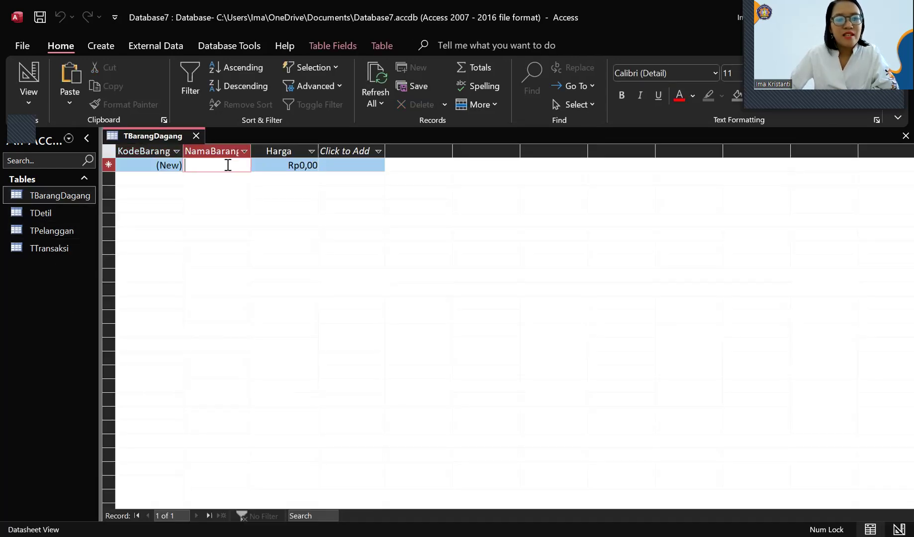
click(307, 165)
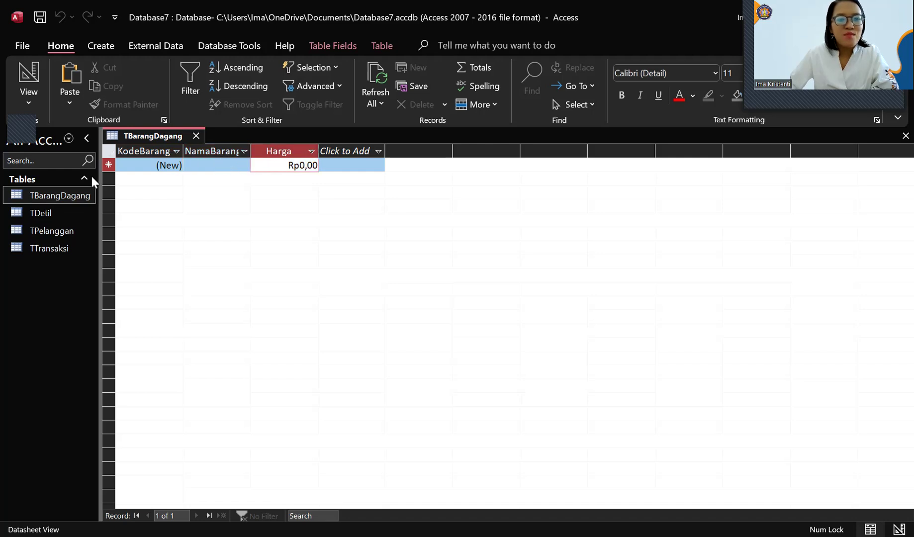
double_click(56, 234)
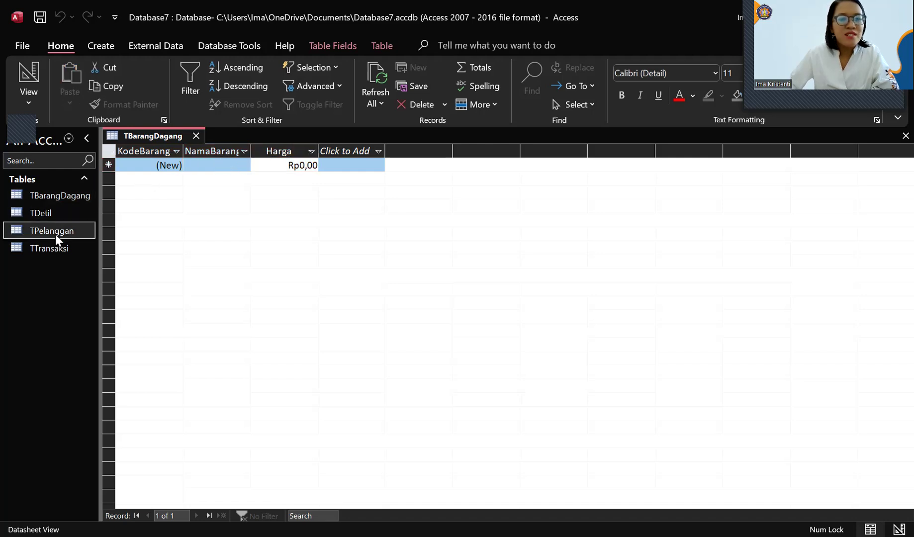